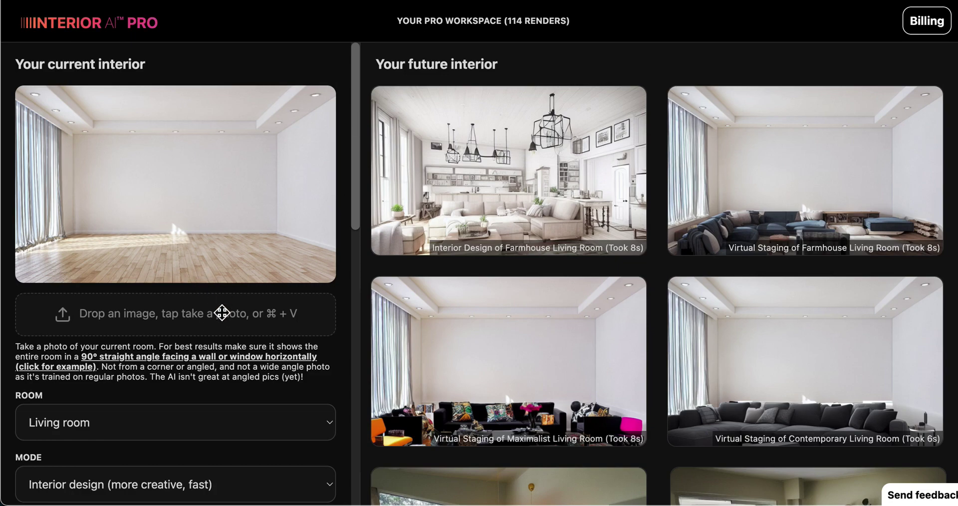
Keep Living room as the room type.
scroll(221, 312, down, 3)
click(277, 283)
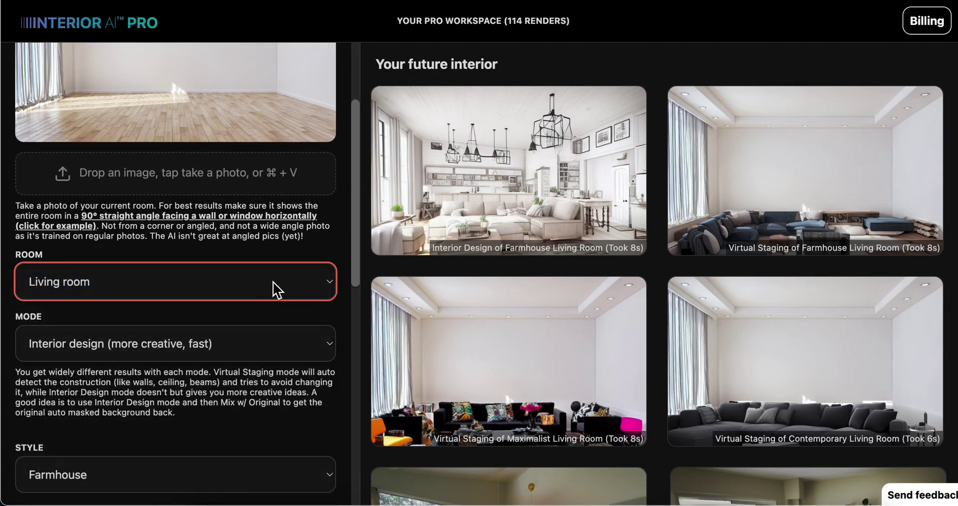
click(273, 282)
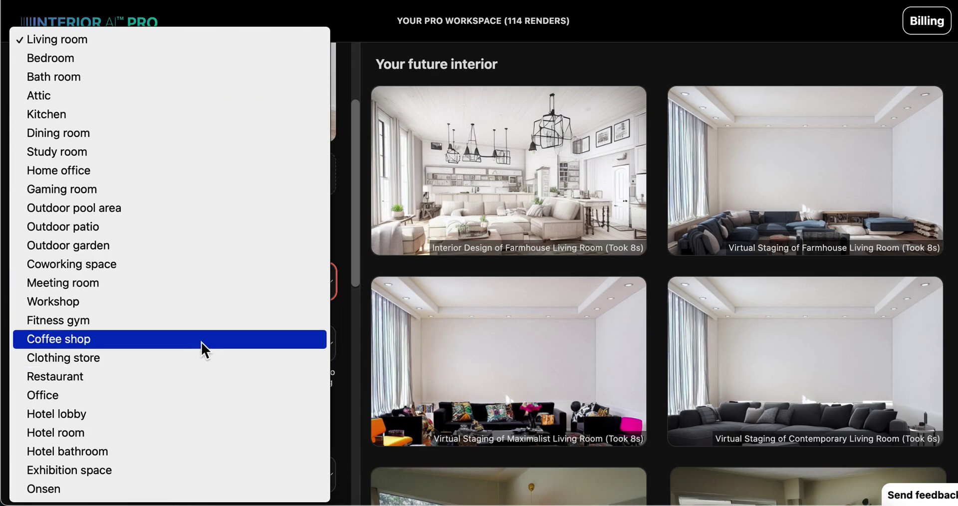
click(637, 51)
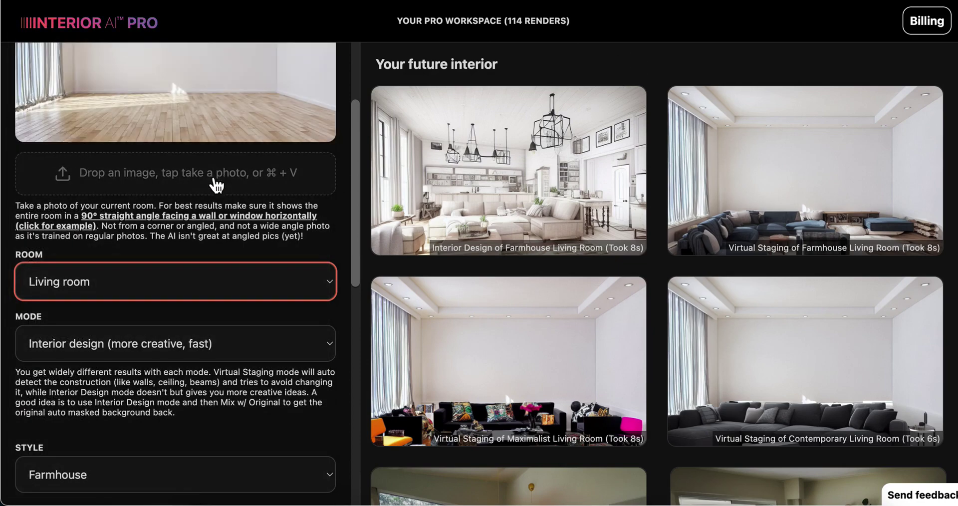
Set the design style to Farmhouse and keep Interior design as the rendering mode.
scroll(193, 253, down, 4)
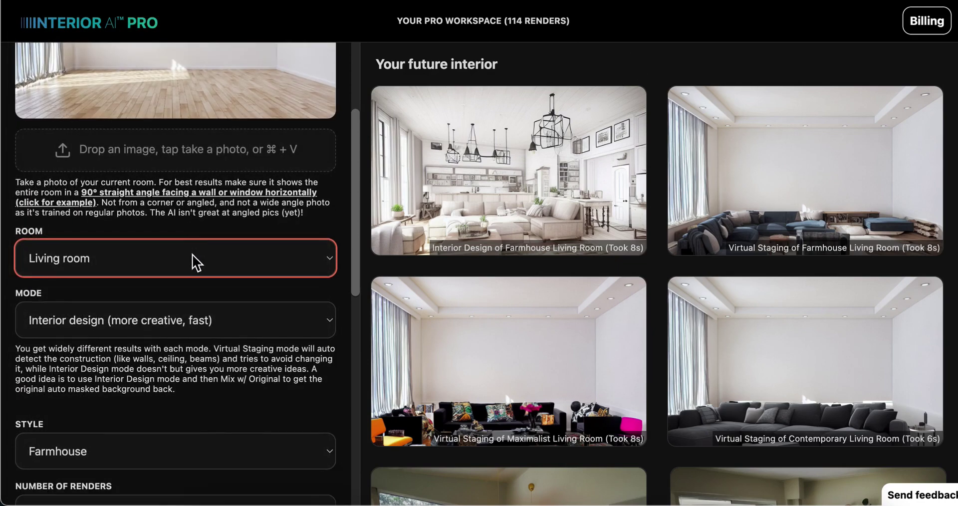
scroll(195, 245, down, 3)
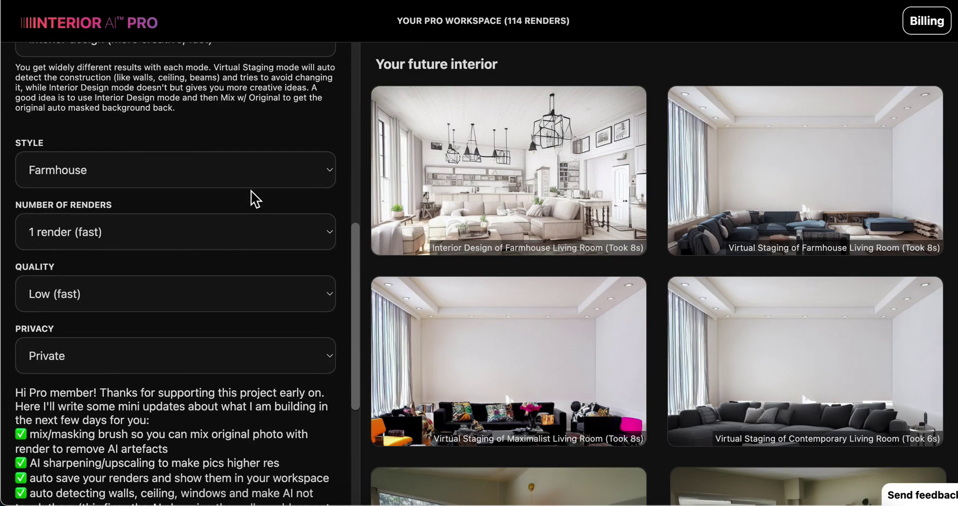
click(259, 174)
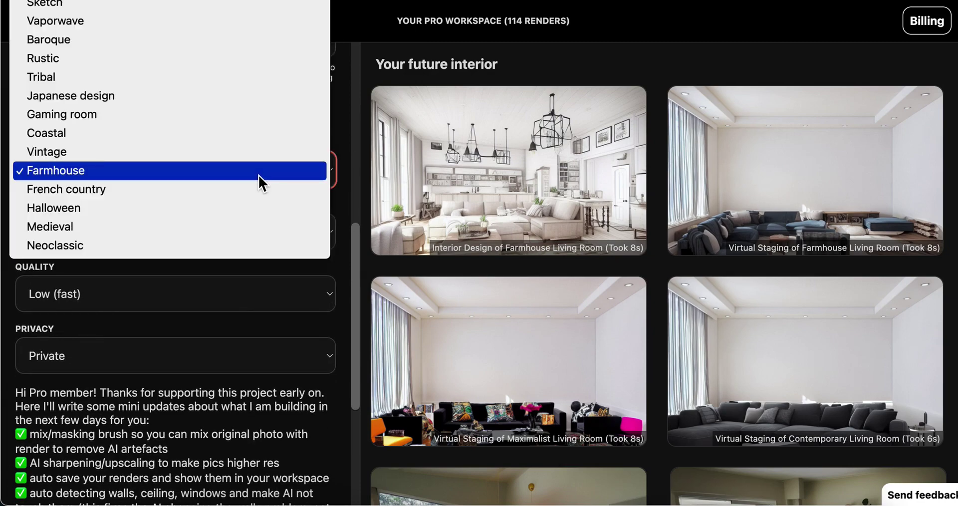
scroll(258, 175, up, 5)
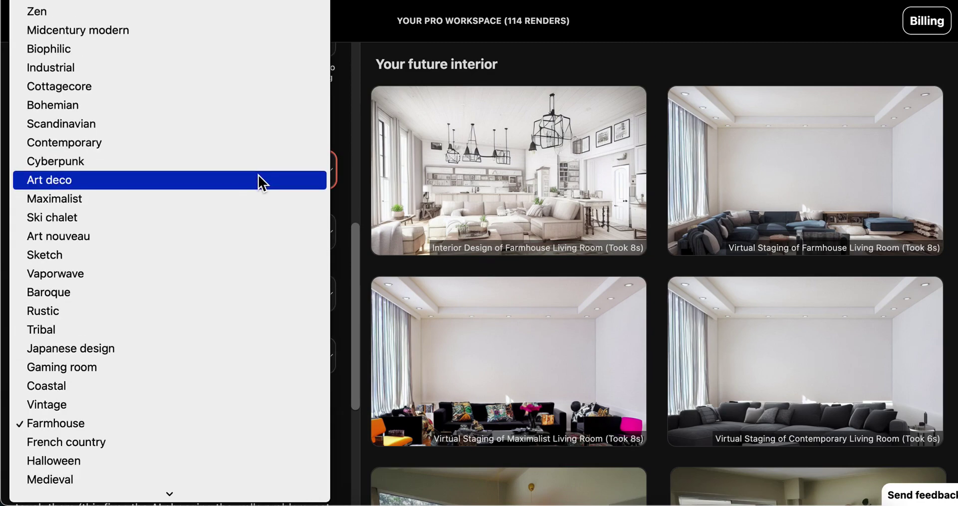
scroll(181, 287, down, 1)
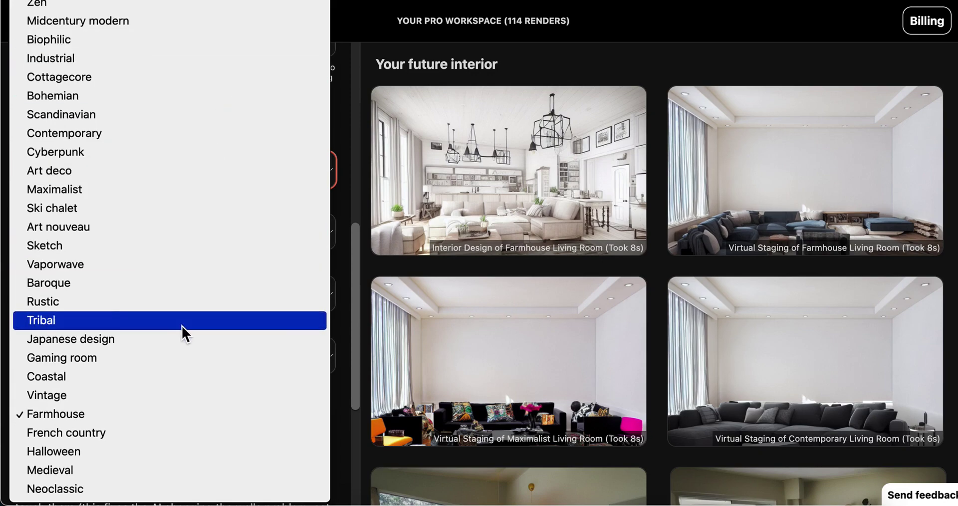
click(474, 117)
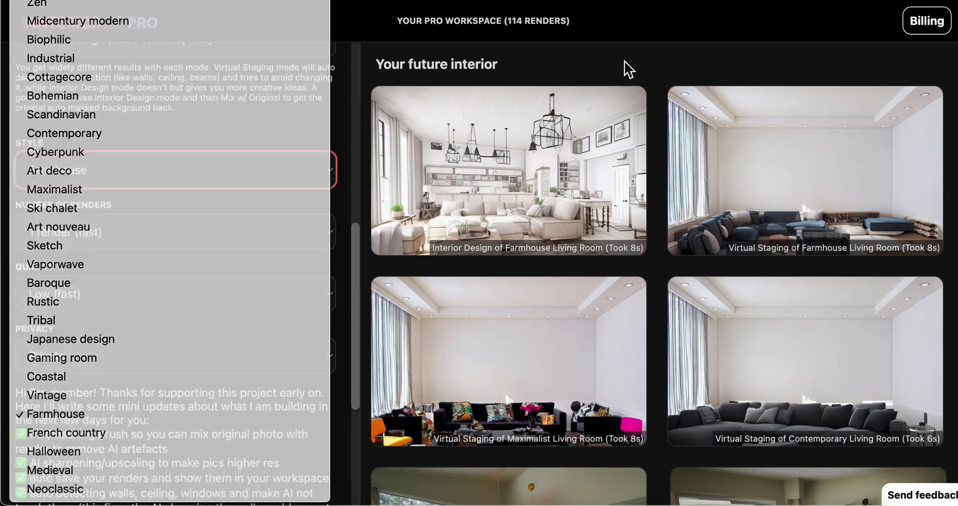
scroll(172, 252, down, 3)
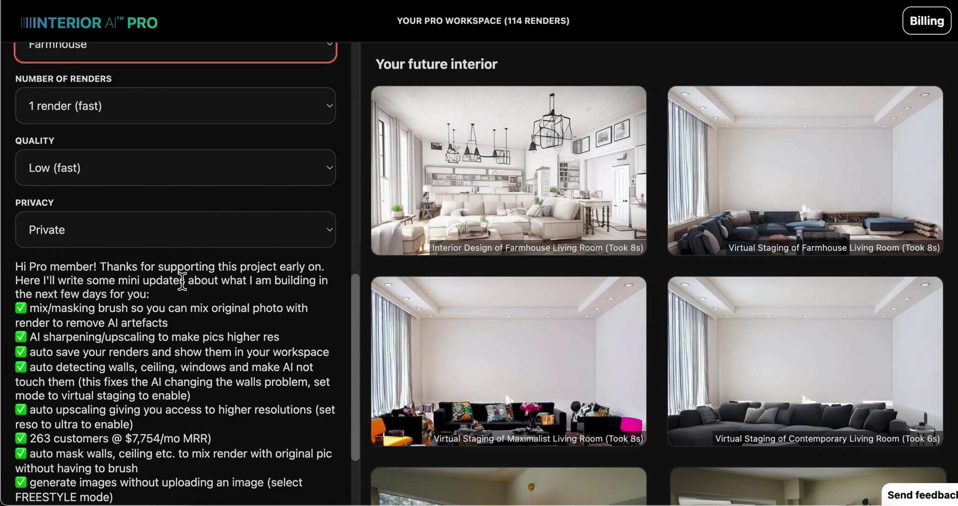
scroll(182, 280, up, 10)
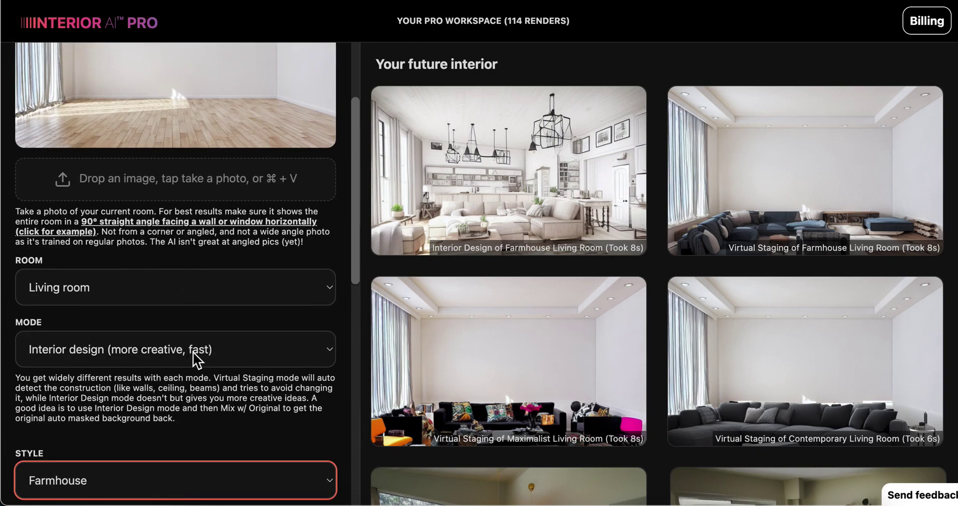
click(192, 351)
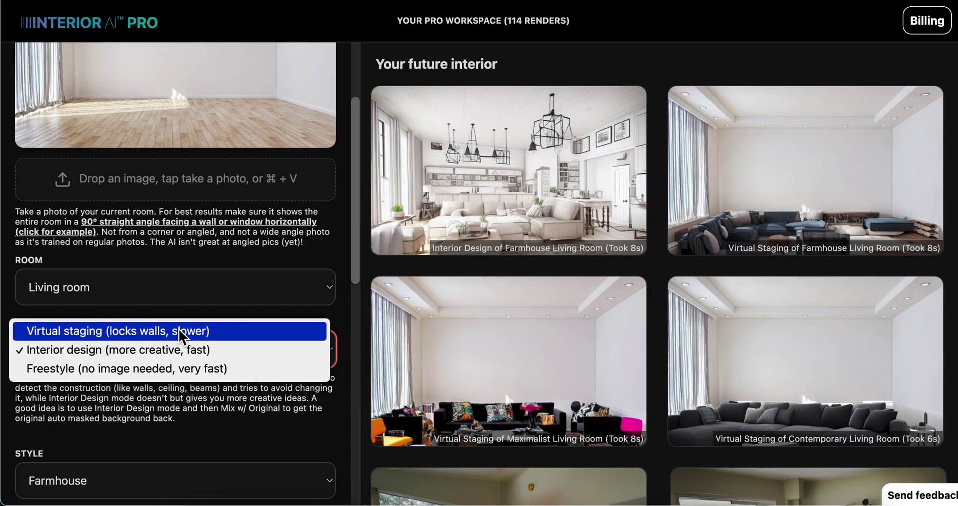
click(176, 353)
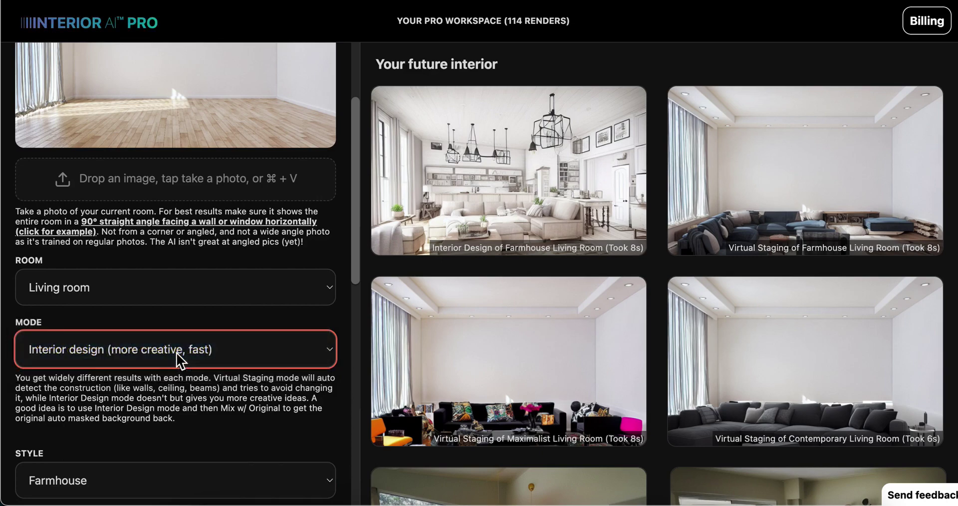
View the first Farmhouse render enlarged, then close it.
scroll(123, 355, down, 10)
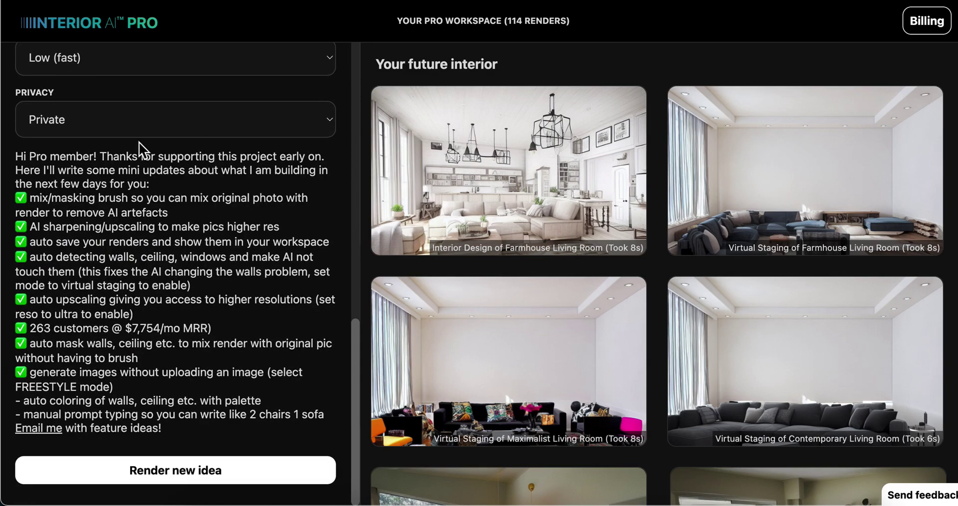
scroll(176, 292, up, 10)
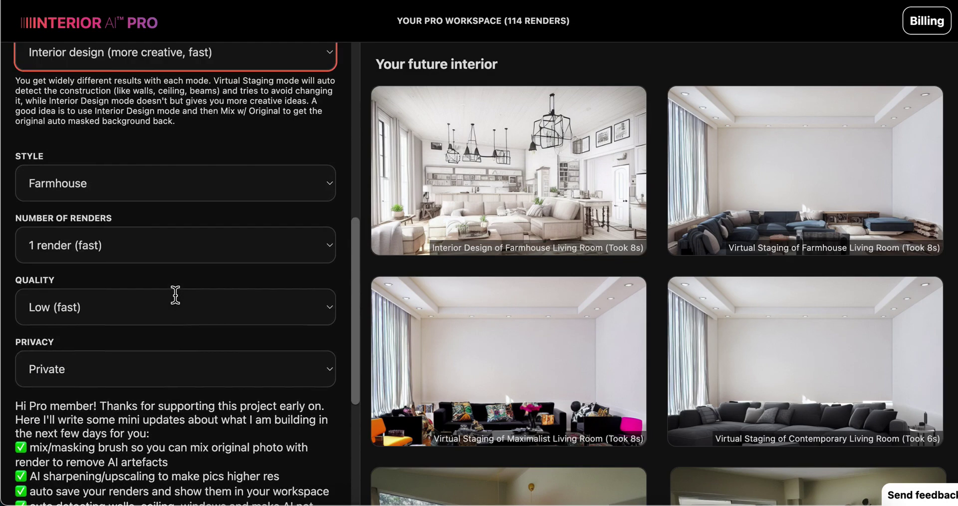
scroll(175, 292, up, 4)
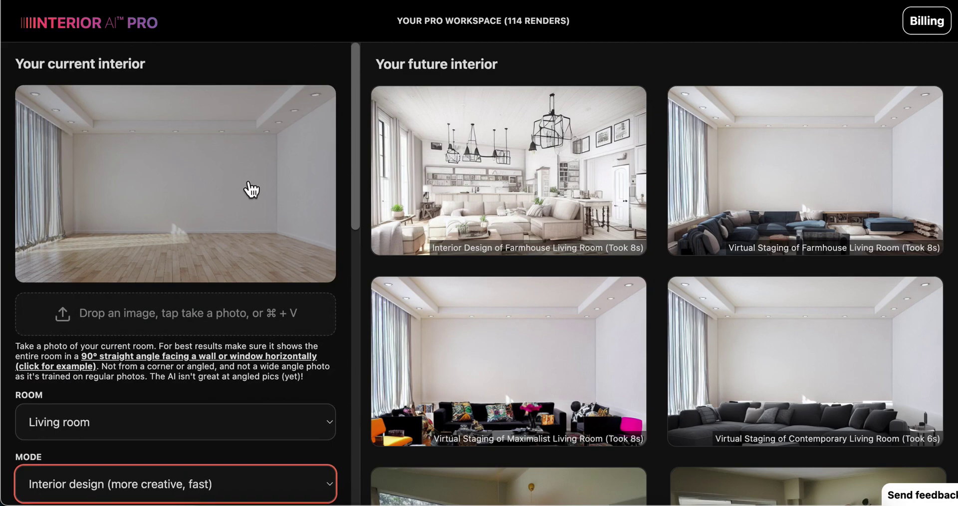
scroll(251, 190, down, 1)
scroll(251, 191, down, 5)
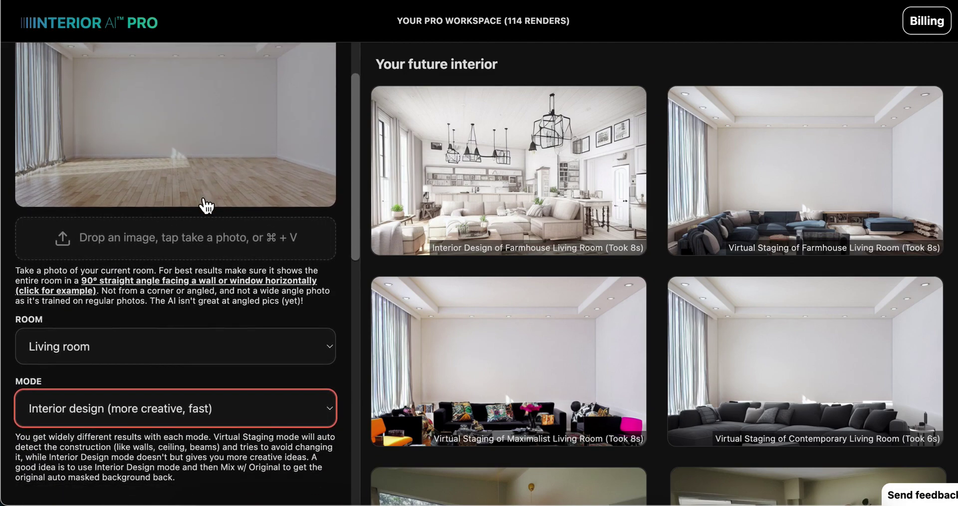
scroll(253, 208, up, 6)
mouse_move(528, 186)
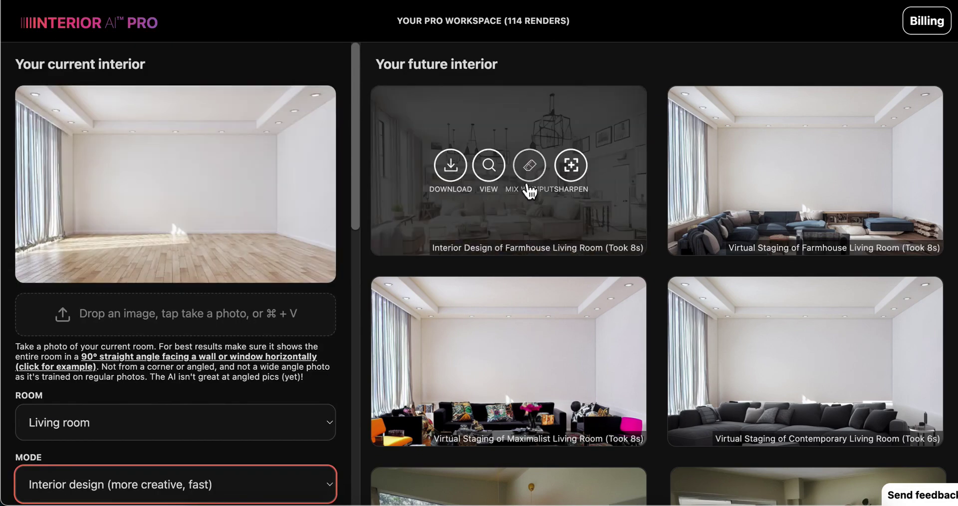
click(488, 167)
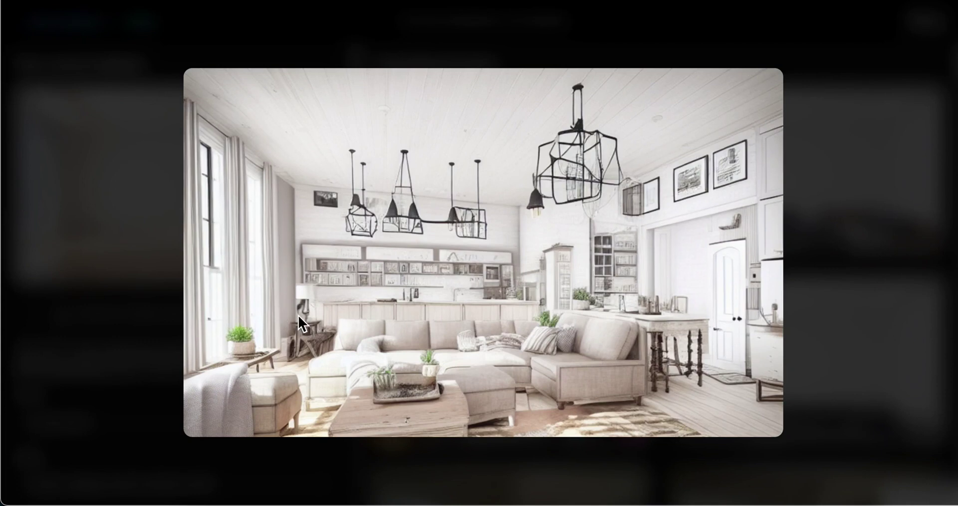
click(151, 200)
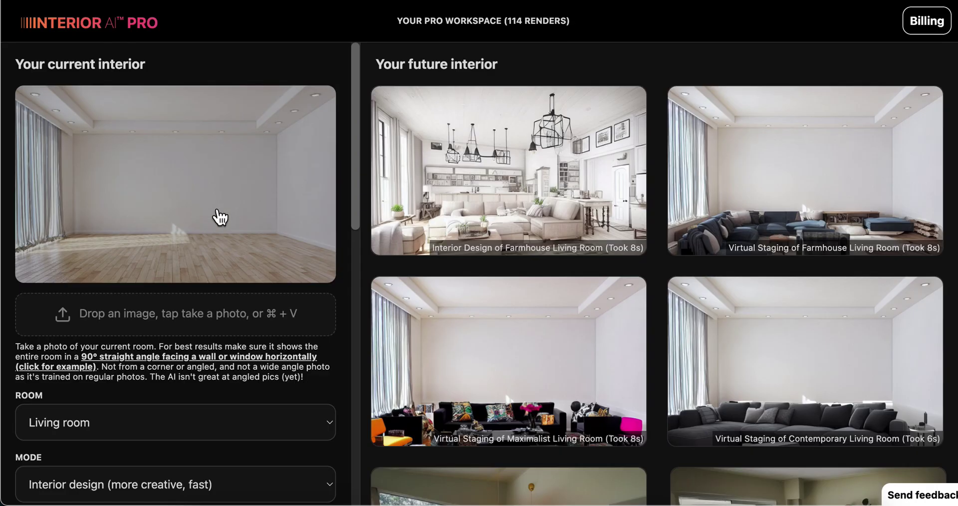
Scroll through the gallery of existing renders.
scroll(456, 265, down, 8)
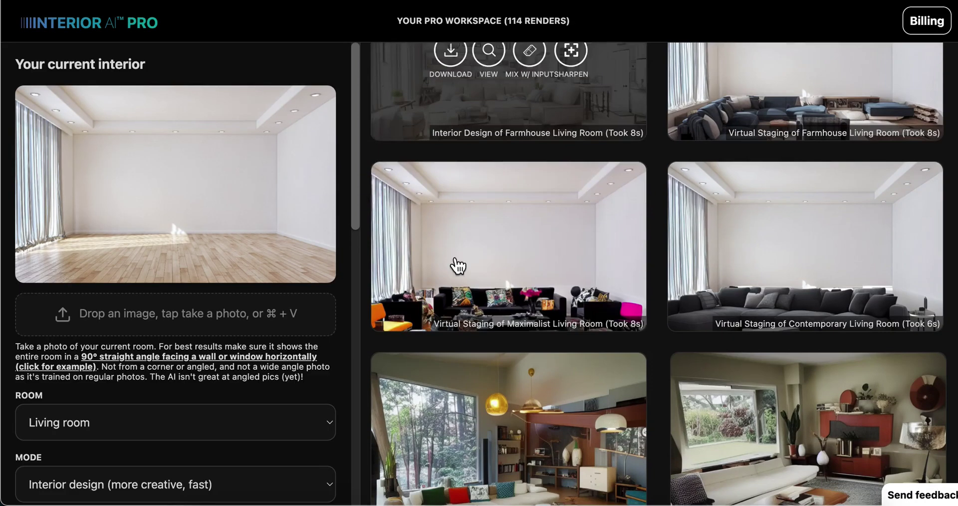
scroll(824, 242, down, 1)
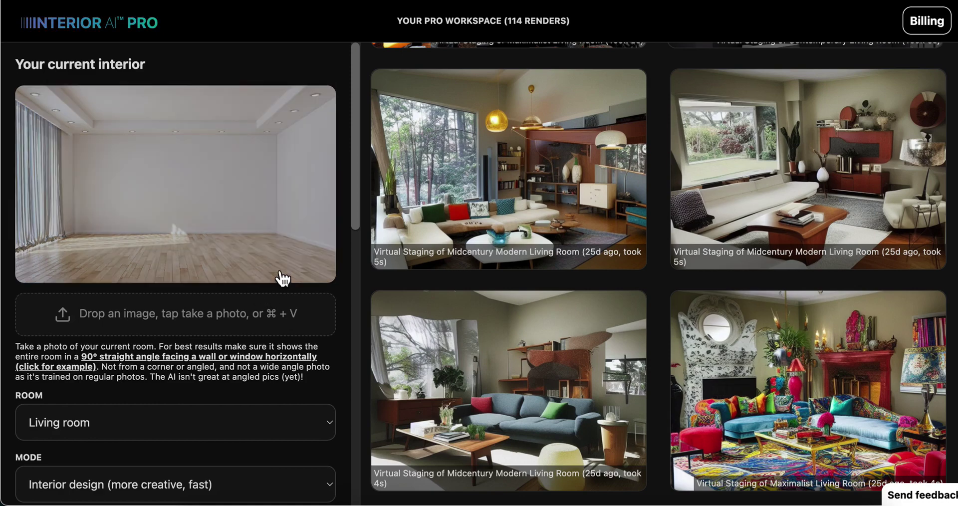
mouse_move(419, 247)
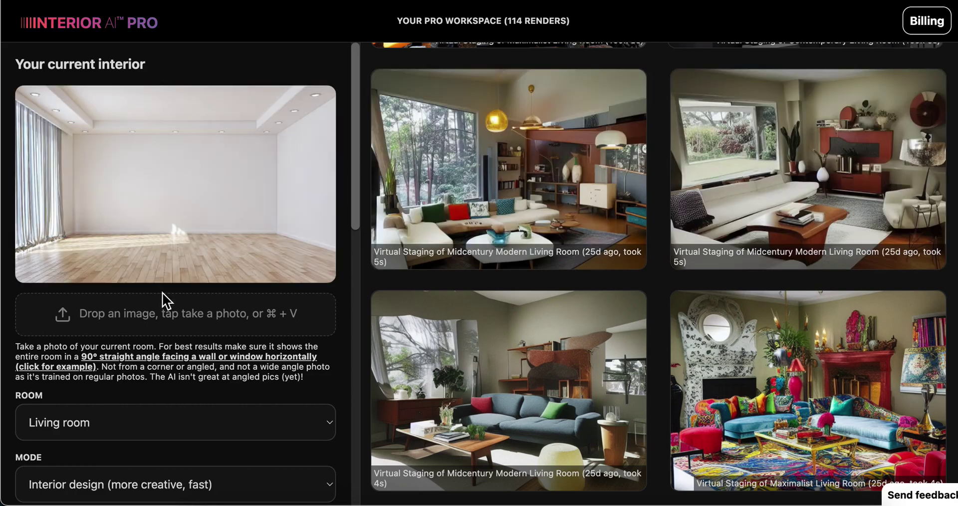
scroll(162, 293, down, 5)
scroll(268, 295, down, 10)
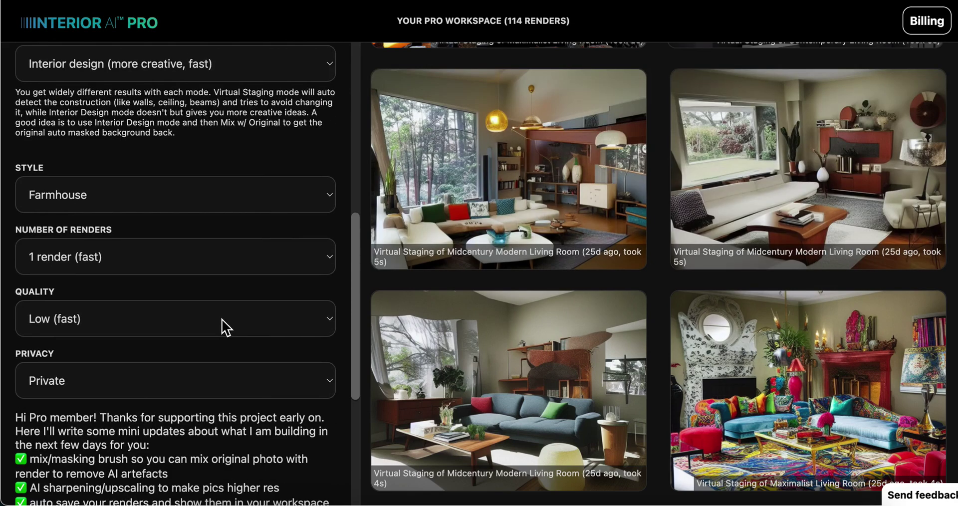
scroll(193, 209, up, 13)
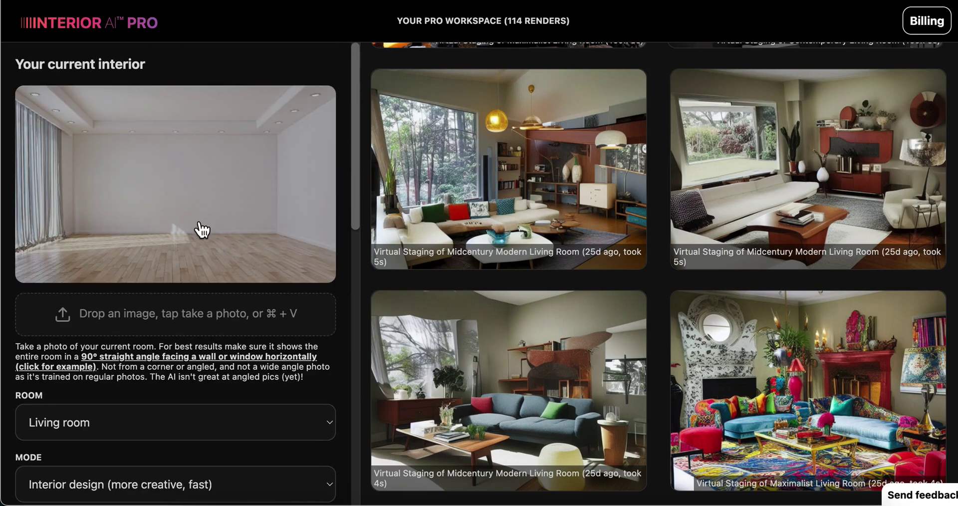
scroll(196, 225, down, 13)
click(179, 476)
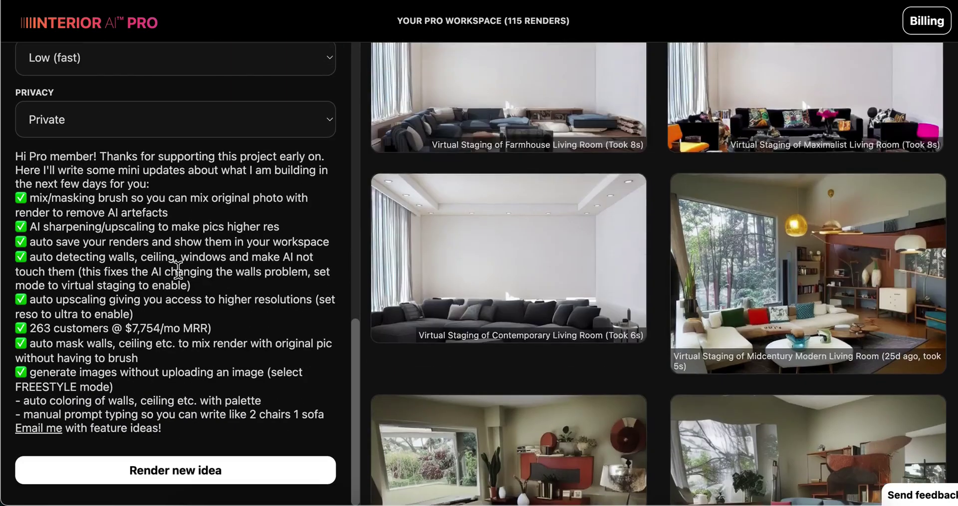
scroll(654, 313, down, 10)
mouse_move(639, 307)
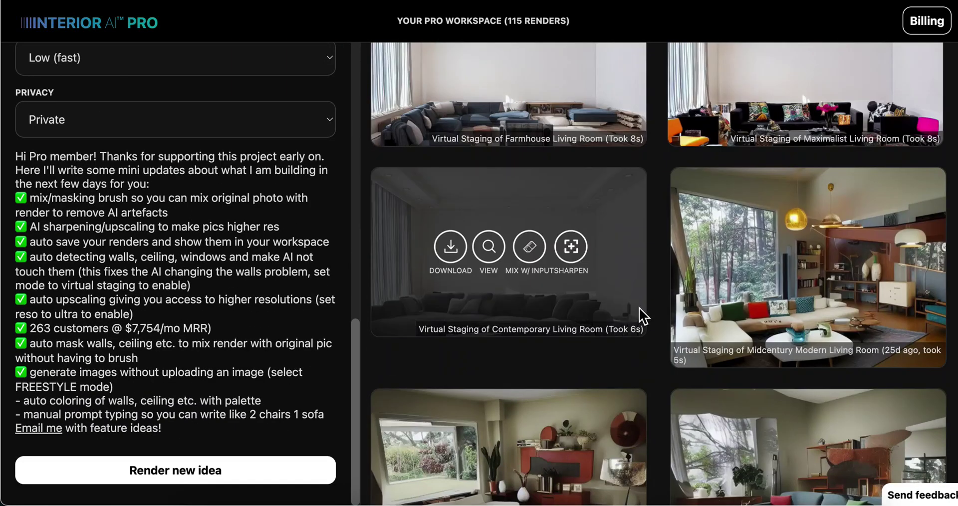
scroll(607, 206, down, 10)
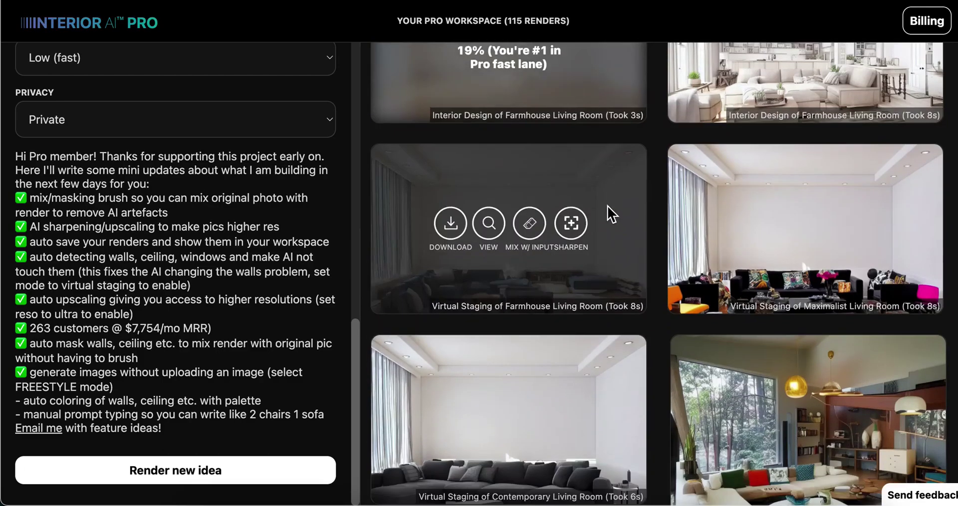
scroll(615, 219, down, 8)
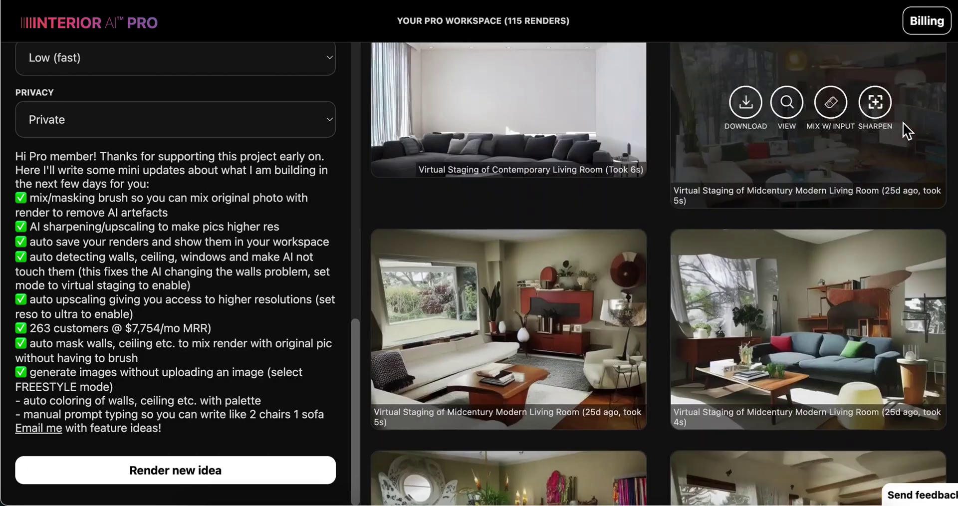
scroll(579, 309, up, 4)
scroll(649, 314, down, 4)
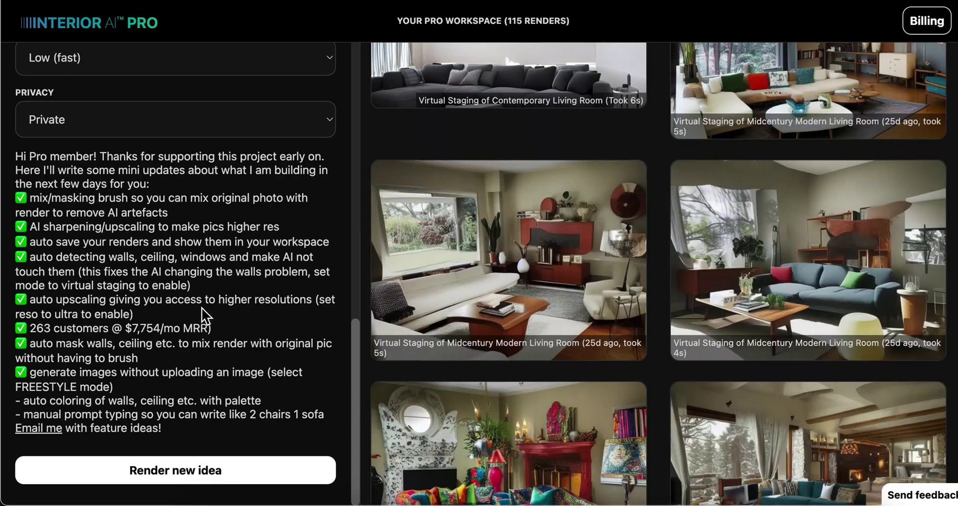
scroll(574, 244, down, 4)
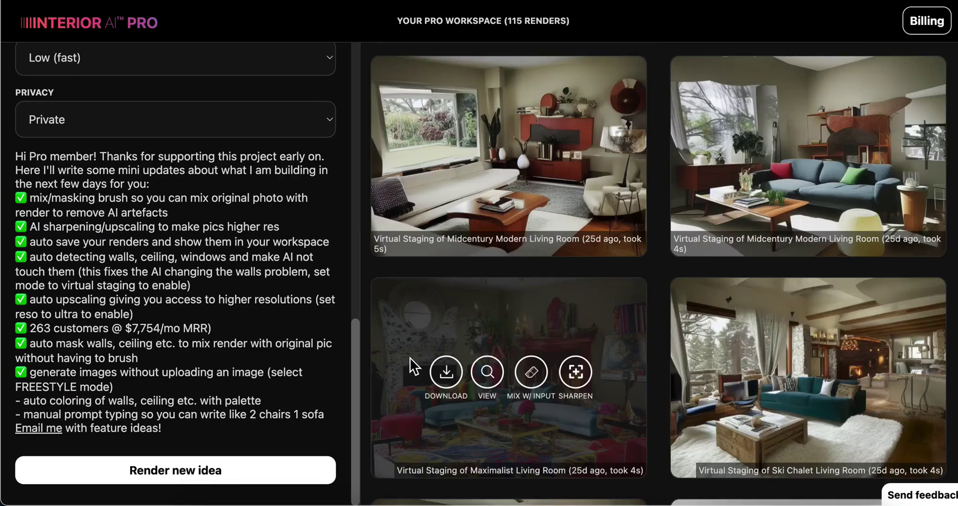
scroll(441, 405, up, 12)
scroll(427, 342, down, 12)
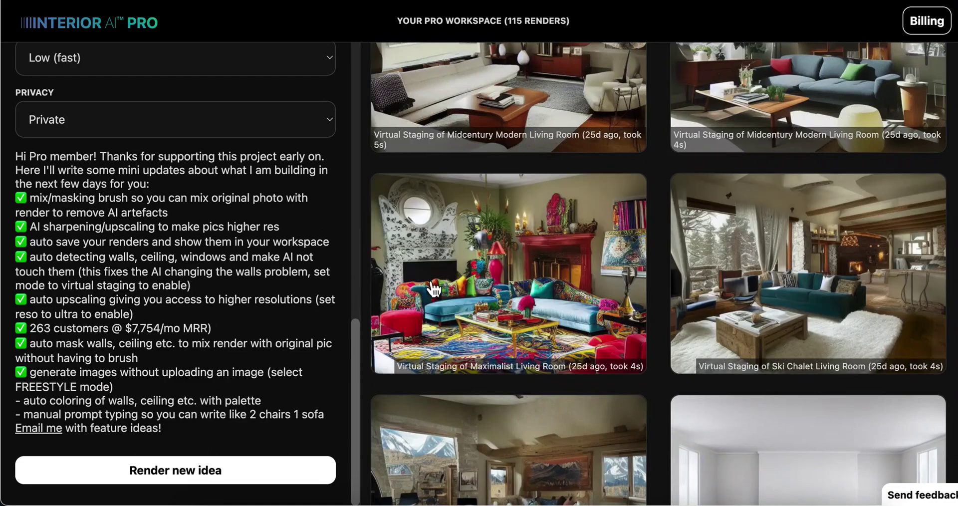
scroll(310, 257, up, 5)
scroll(546, 247, up, 4)
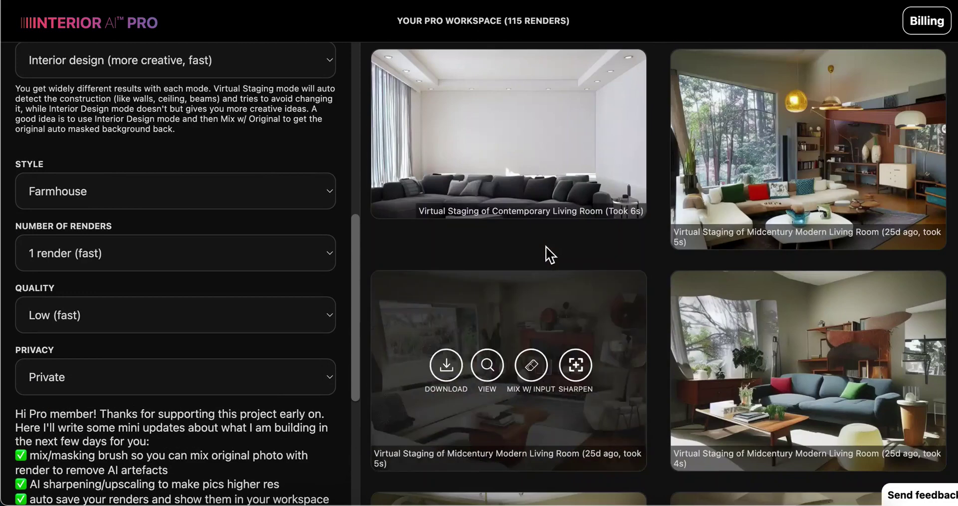
scroll(546, 247, up, 5)
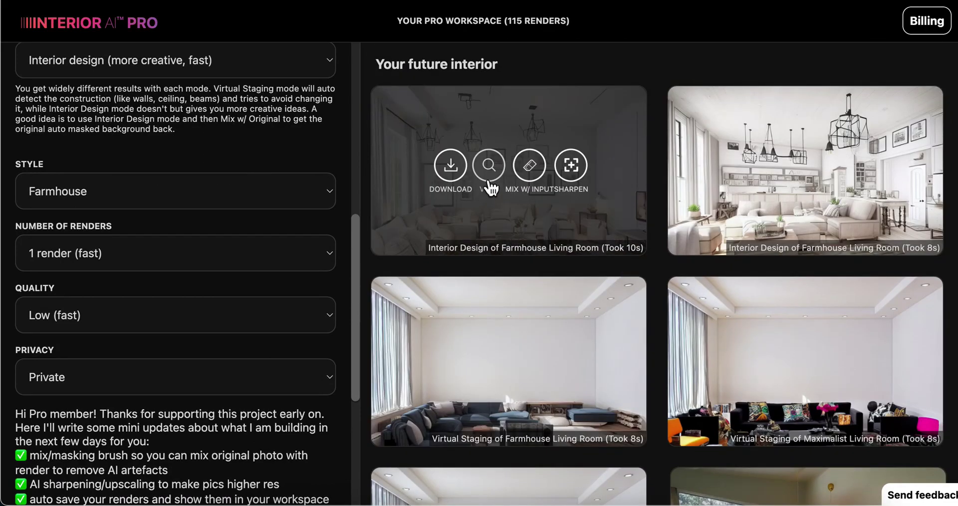
click(491, 168)
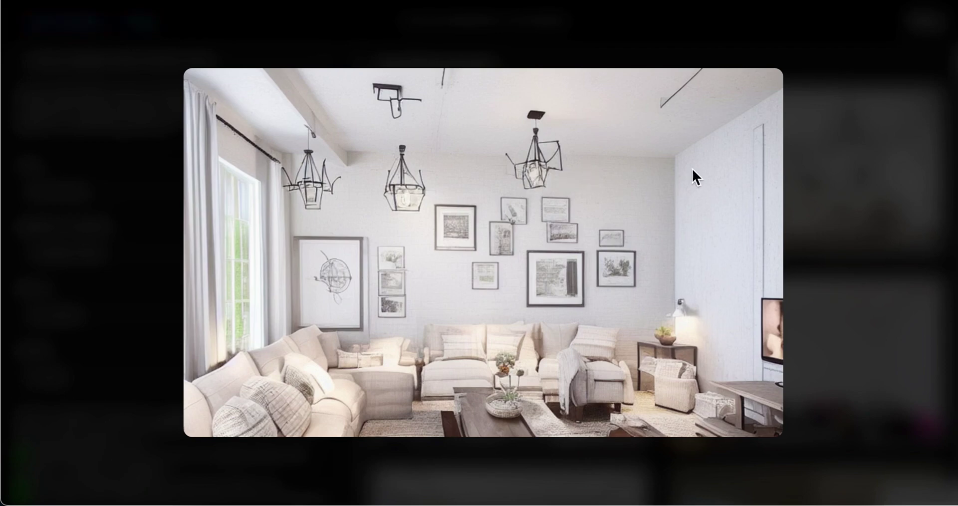
click(839, 166)
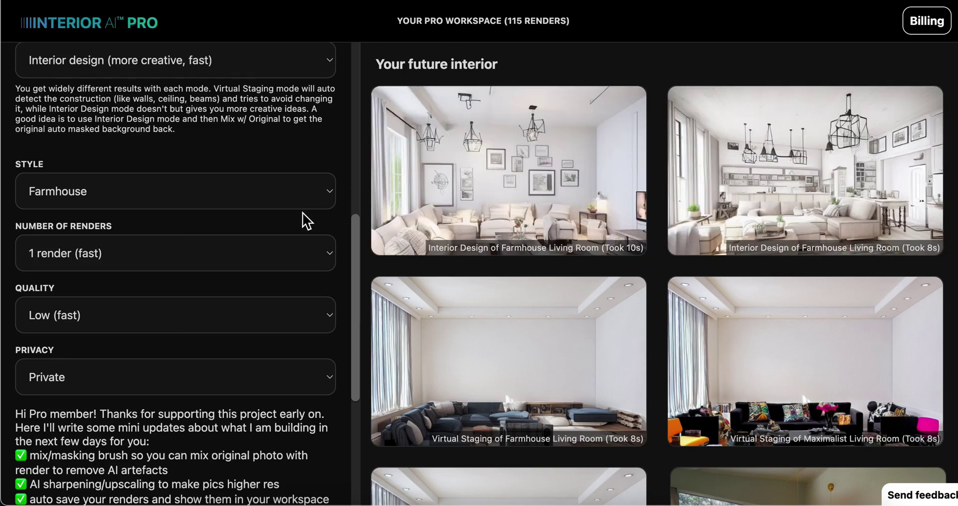
scroll(239, 237, down, 10)
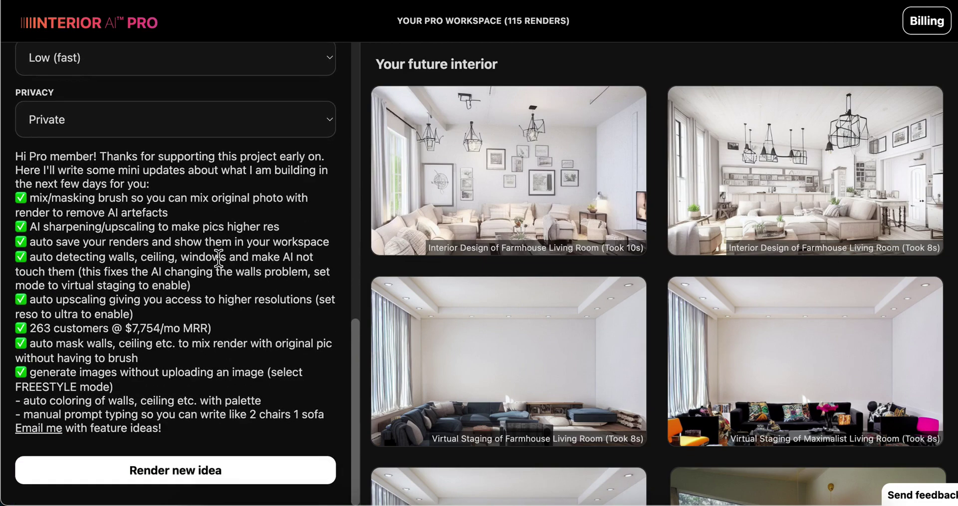
scroll(222, 253, up, 20)
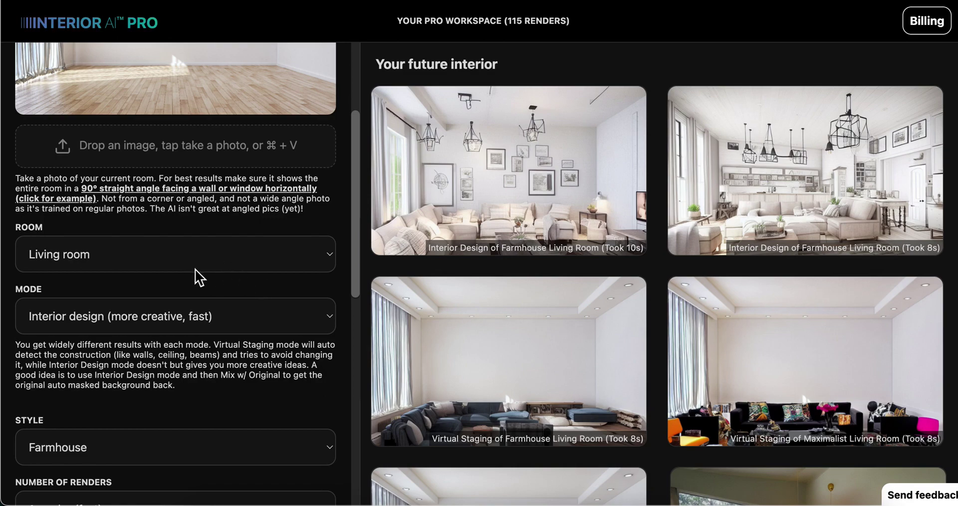
Switch the style to Contemporary and render a new idea.
scroll(118, 222, up, 4)
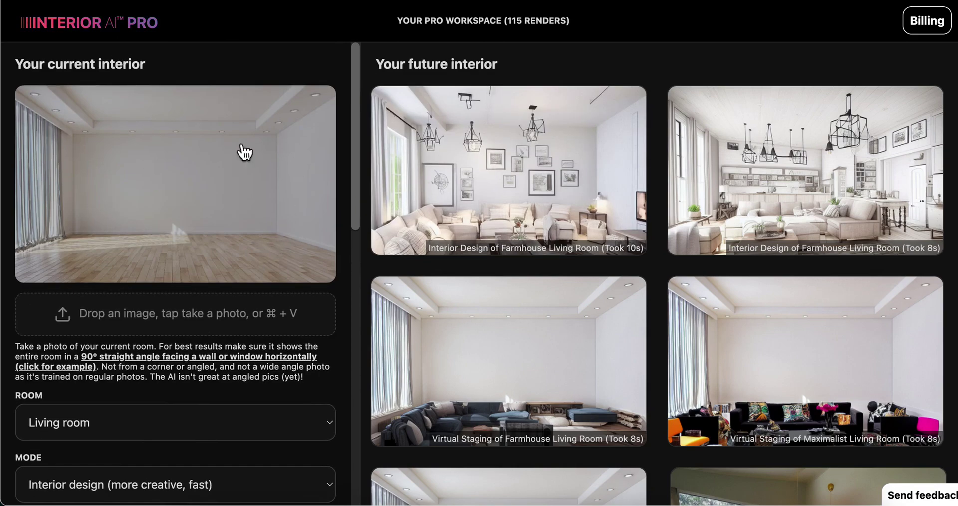
scroll(133, 180, down, 7)
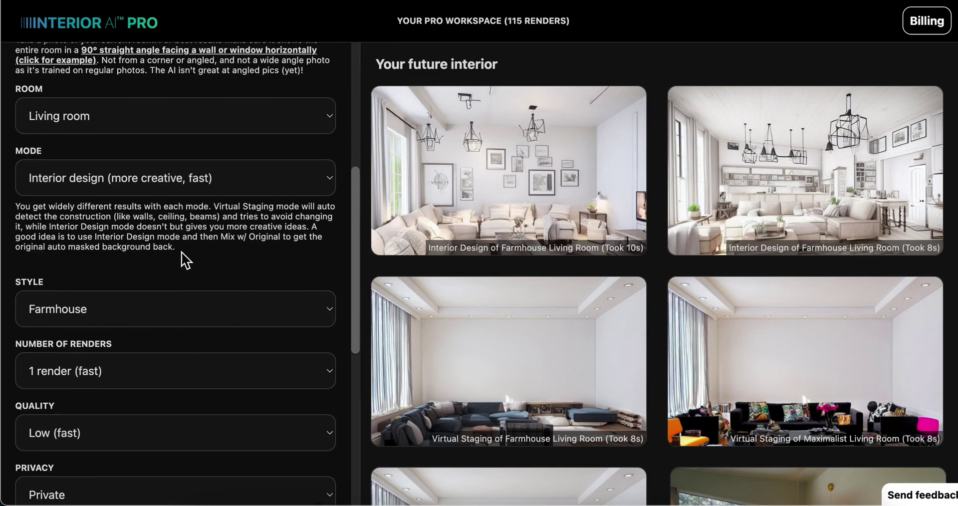
scroll(262, 218, down, 3)
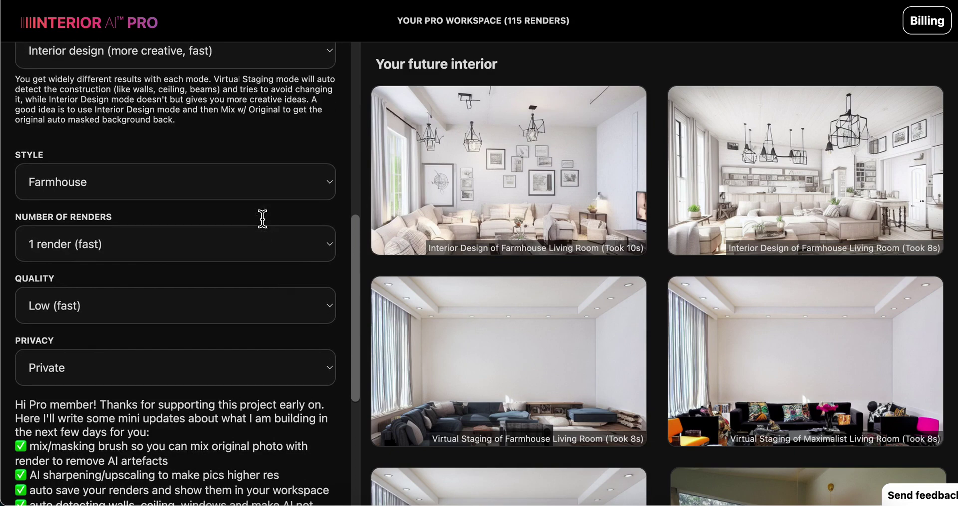
click(279, 172)
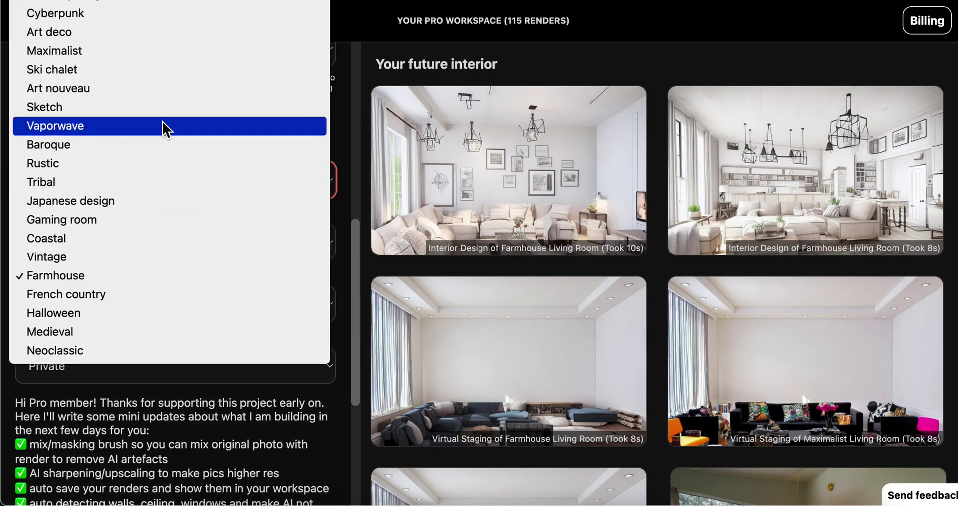
click(109, 4)
scroll(188, 242, down, 5)
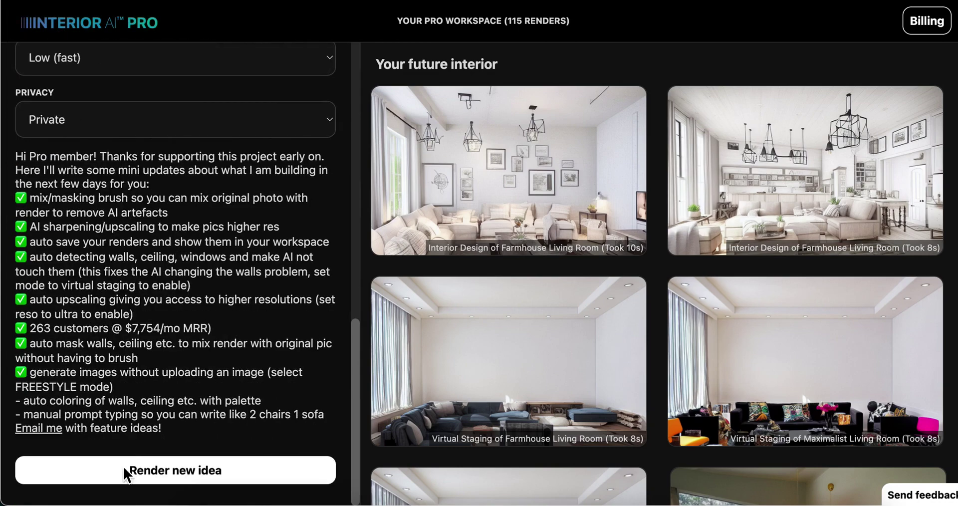
click(126, 474)
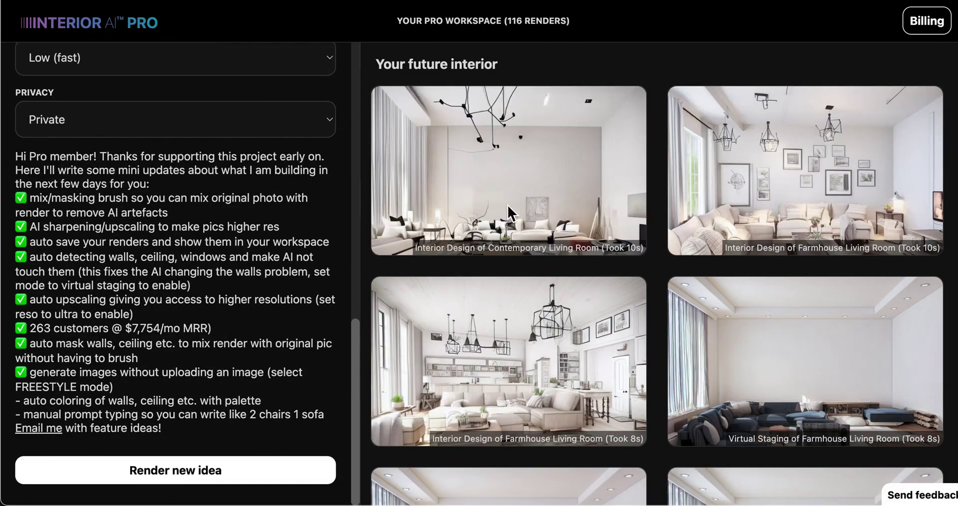
View the new Contemporary render enlarged, then close it.
mouse_move(509, 200)
click(489, 160)
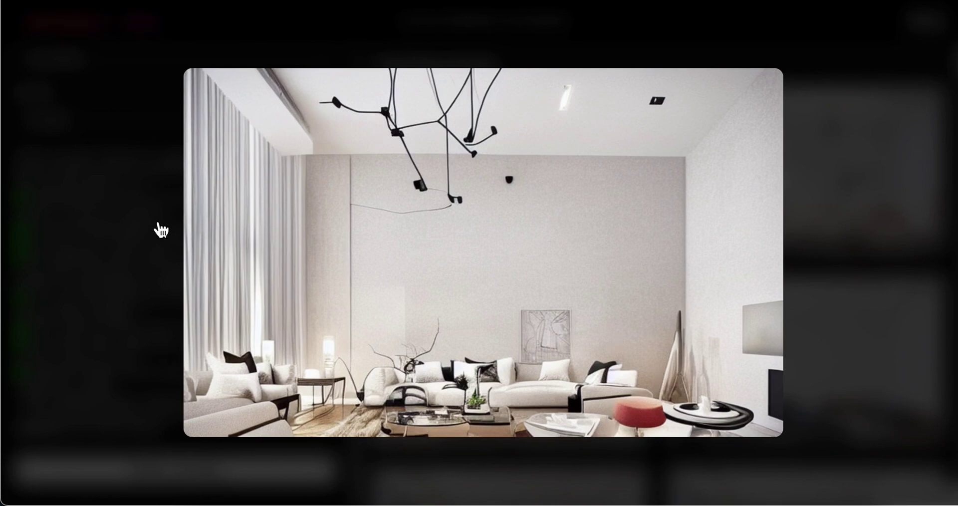
click(152, 129)
scroll(158, 145, up, 2)
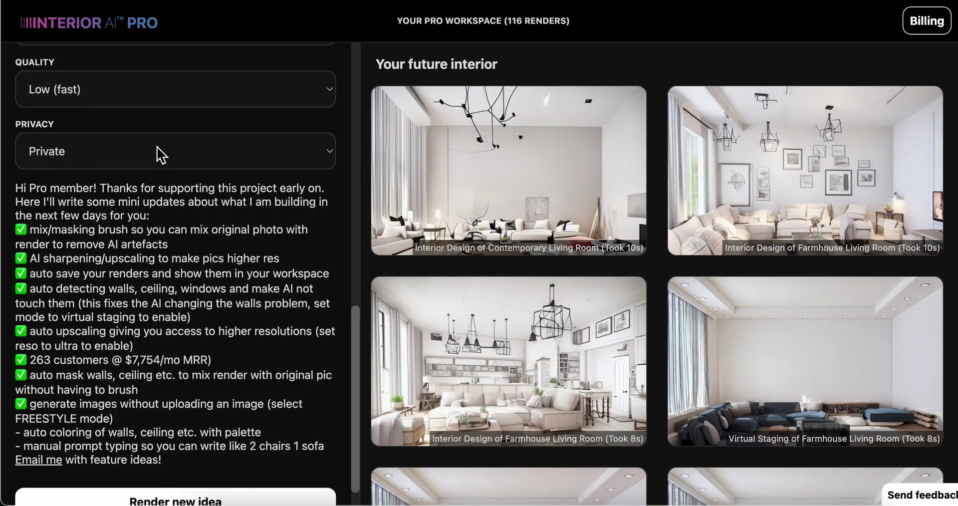
scroll(159, 153, up, 4)
Change the style to Ski chalet and render a new idea.
click(175, 88)
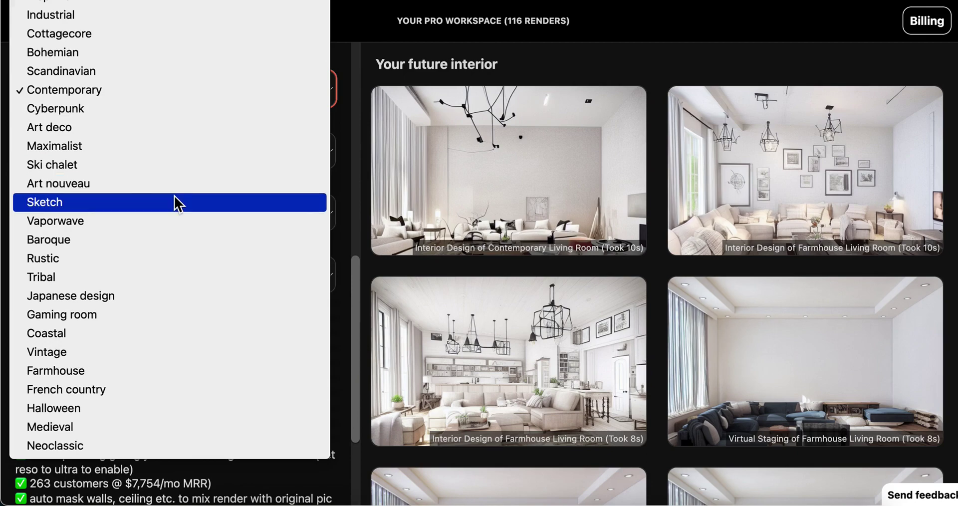
scroll(175, 204, up, 3)
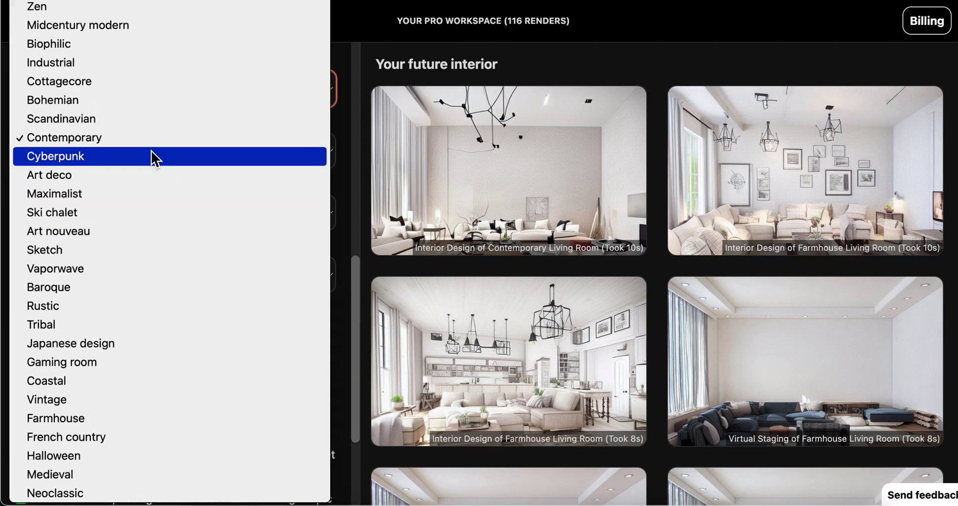
click(179, 206)
scroll(184, 272, down, 2)
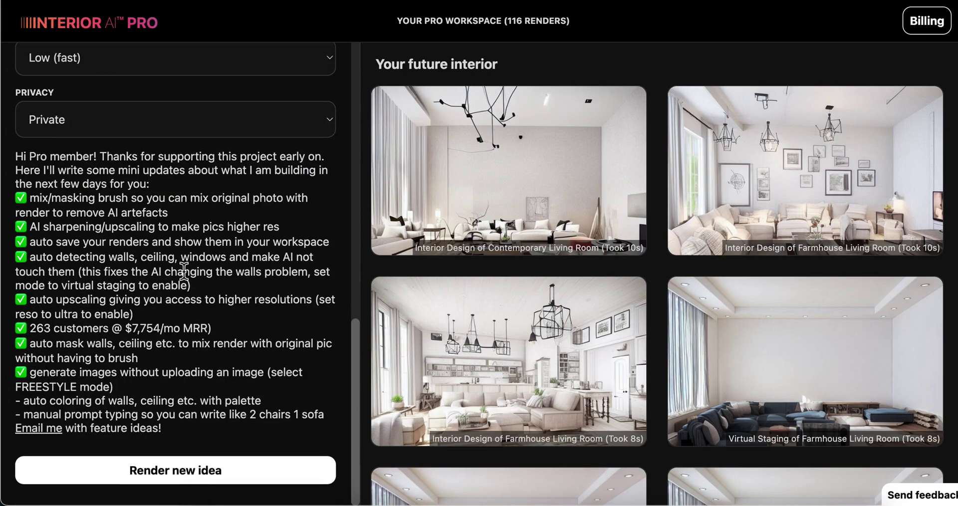
click(155, 464)
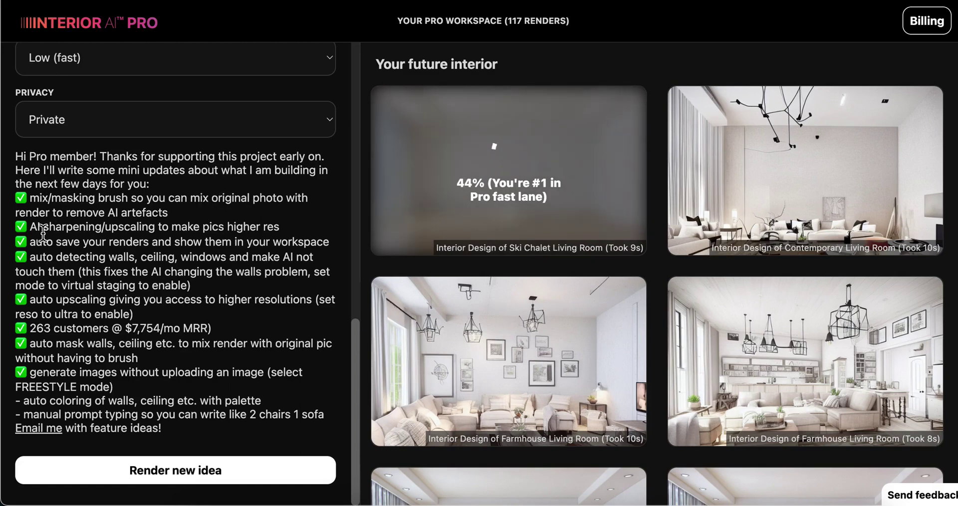
View the finished Ski Chalet render enlarged, then close it.
mouse_move(503, 183)
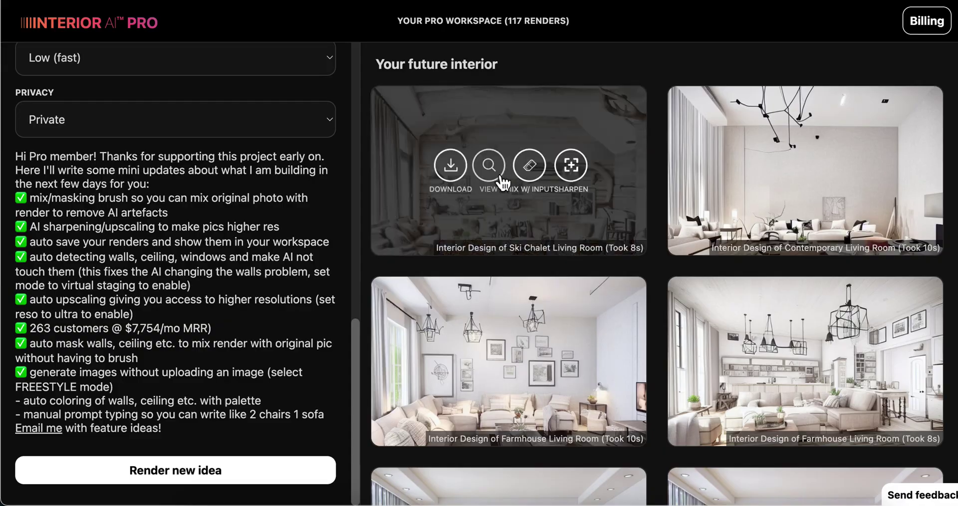
click(493, 169)
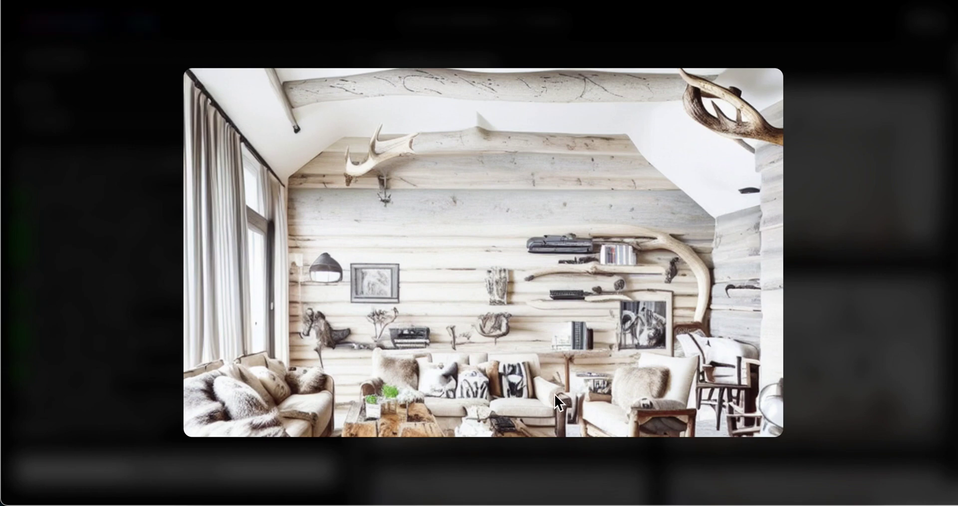
click(141, 115)
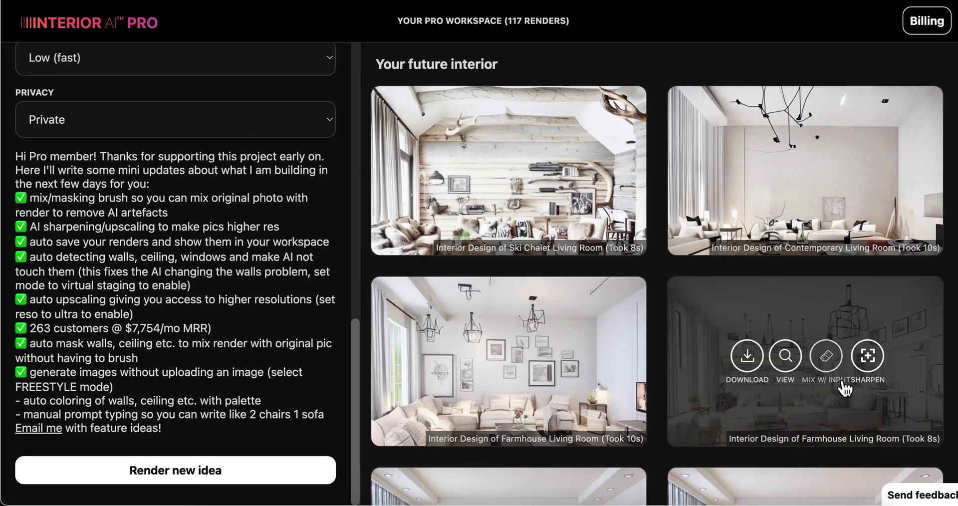
Drop the furnished living room photo onto the upload box as the current interior.
scroll(533, 311, down, 5)
scroll(533, 308, down, 10)
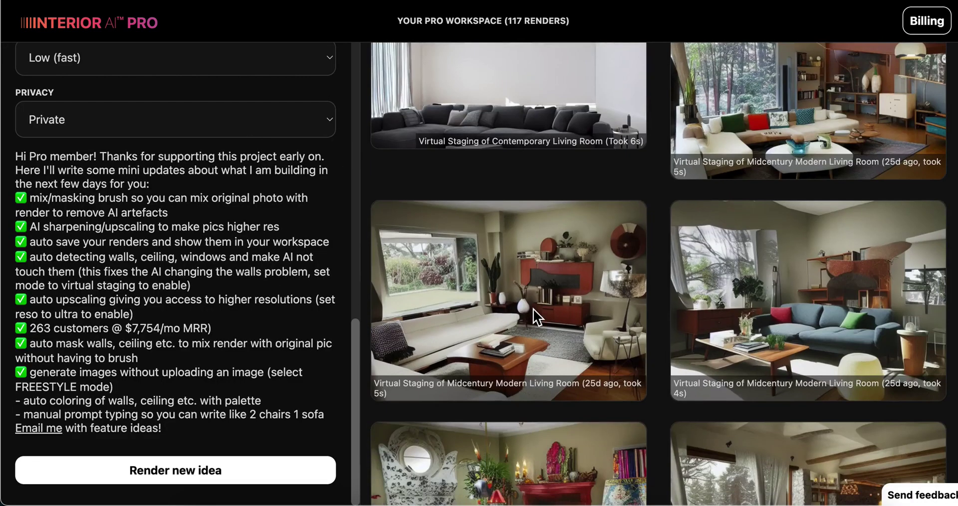
scroll(250, 239, up, 8)
scroll(226, 243, up, 4)
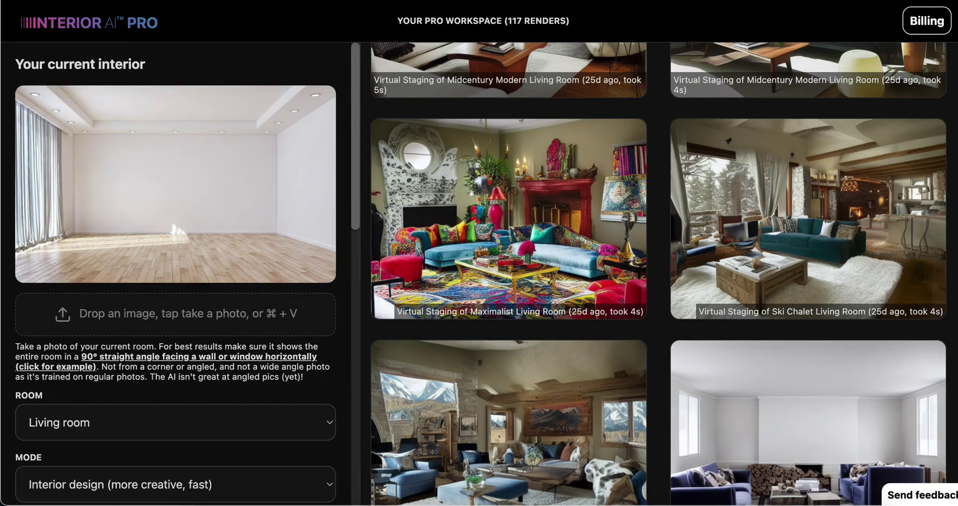
drag(808, 429, 184, 158)
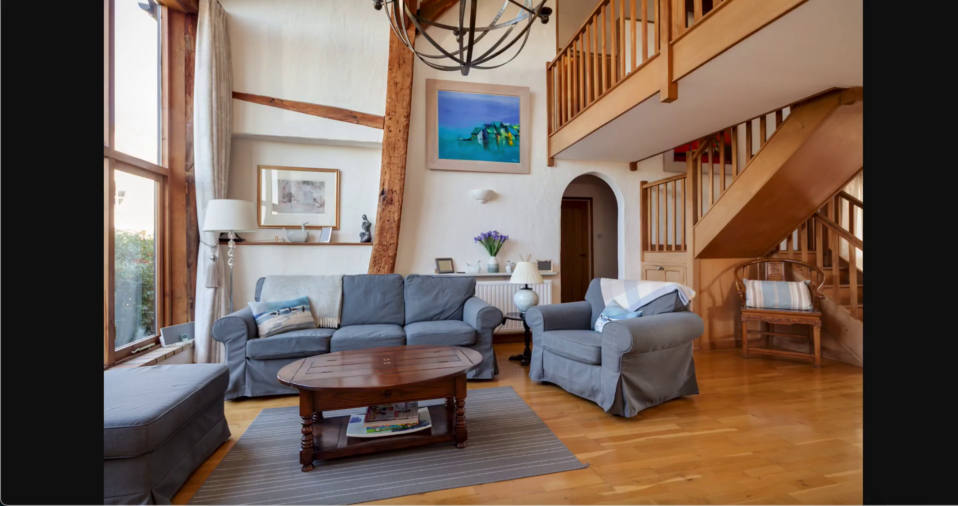
key(super+Left)
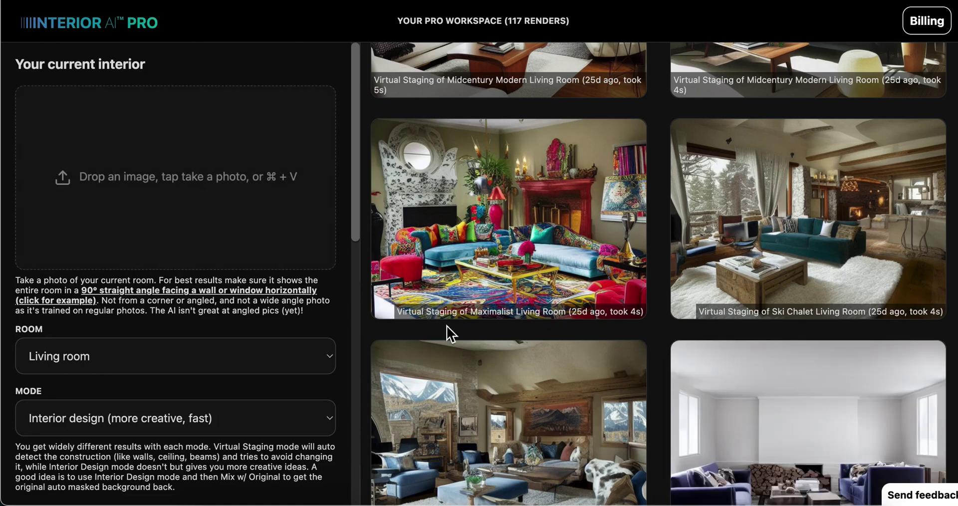
drag(889, 429, 210, 151)
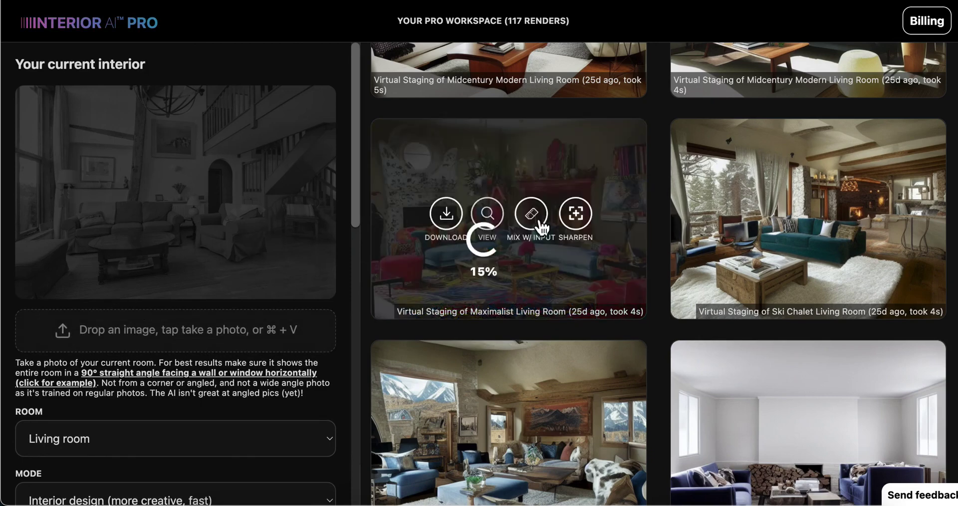
scroll(579, 215, up, 15)
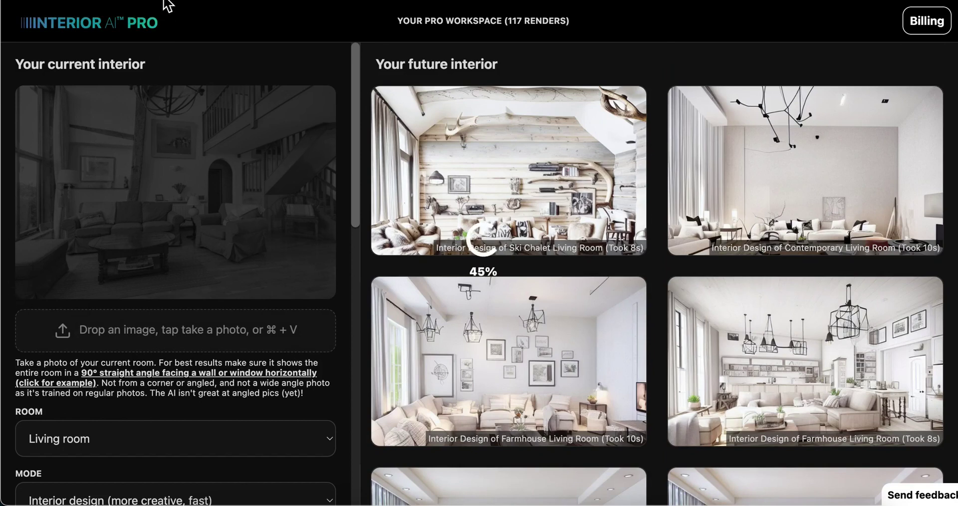
Preview the uploaded room photo, then start a new Ski chalet render.
click(189, 181)
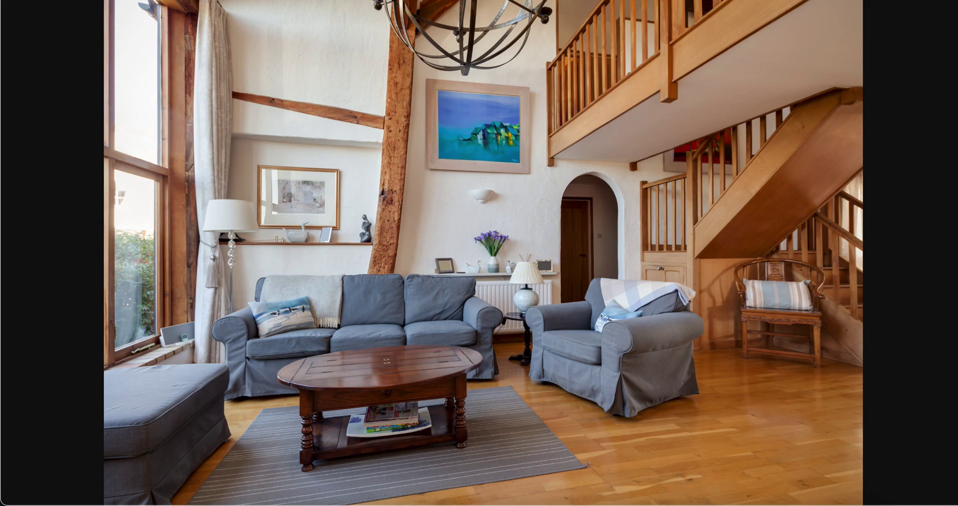
key(Escape)
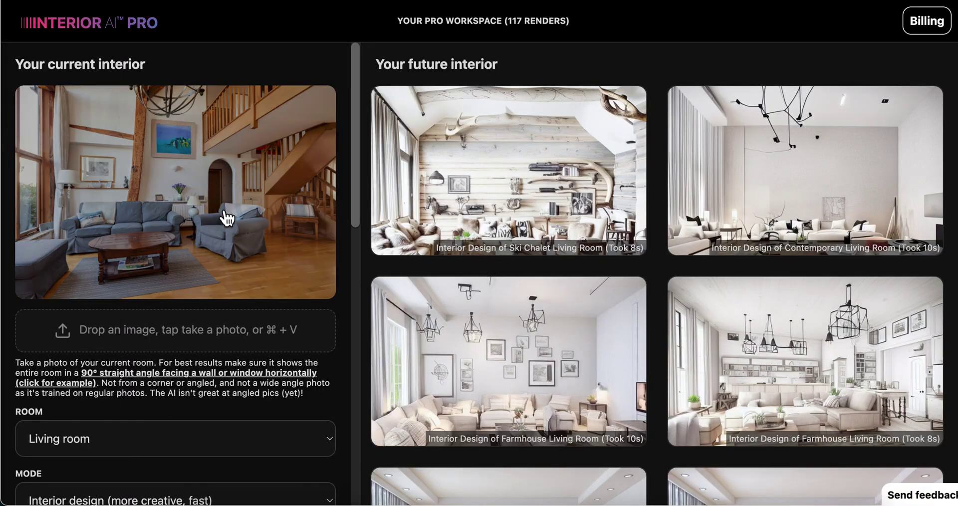
scroll(225, 216, down, 8)
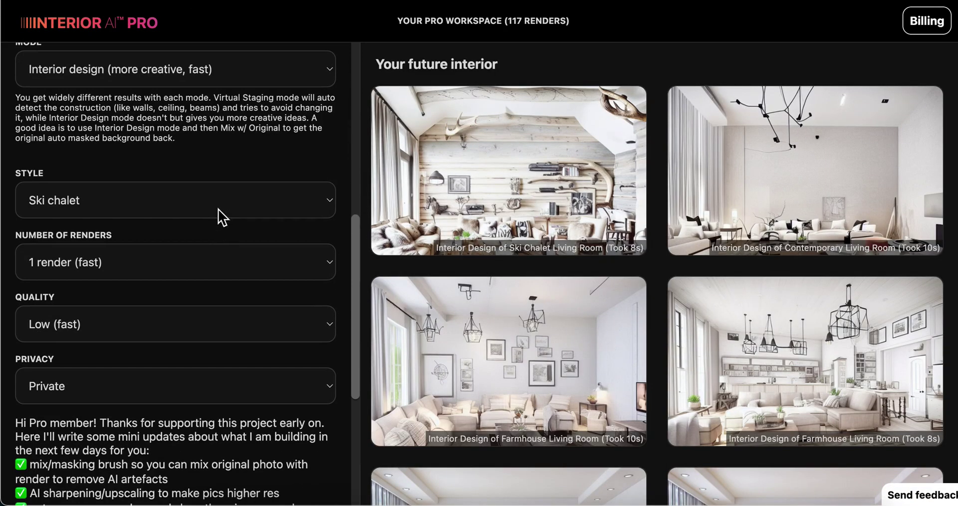
scroll(202, 238, down, 5)
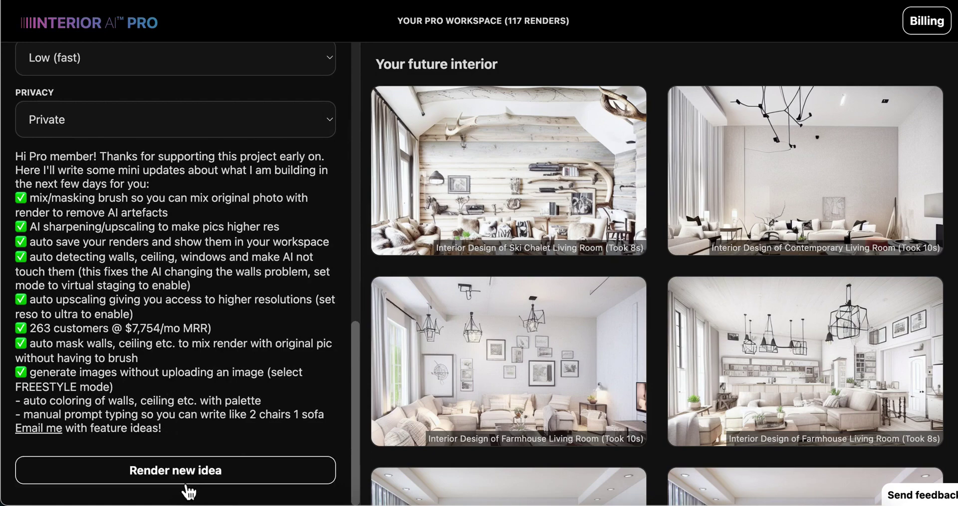
click(189, 481)
View the new Ski Chalet render enlarged, then close it.
scroll(199, 299, up, 3)
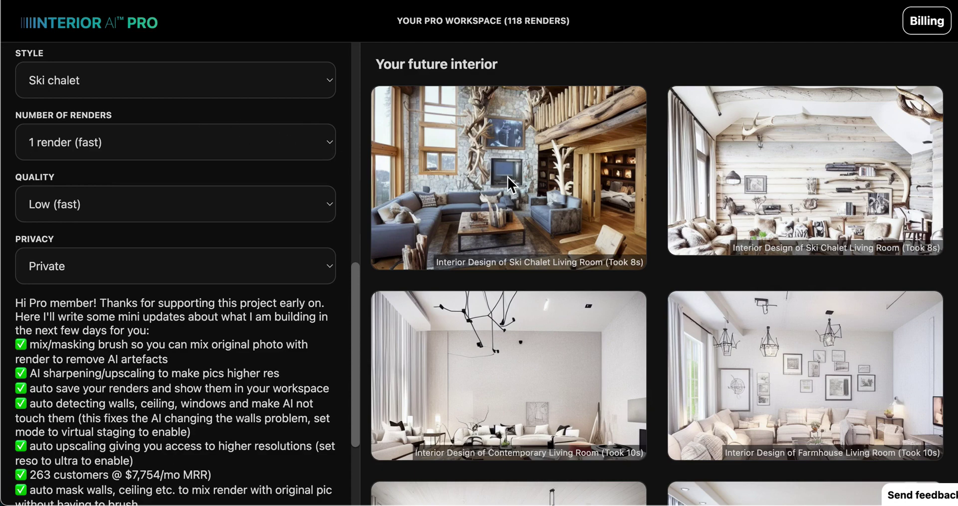
mouse_move(499, 177)
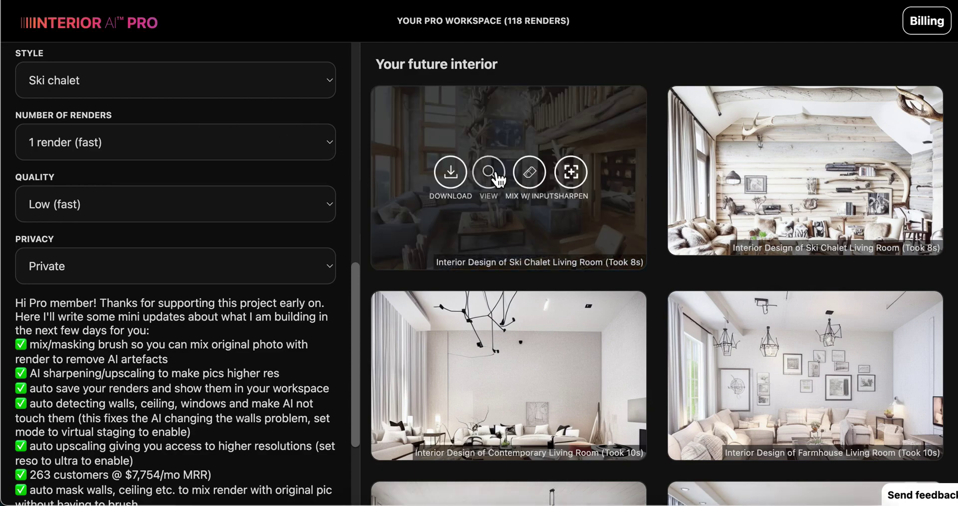
click(489, 173)
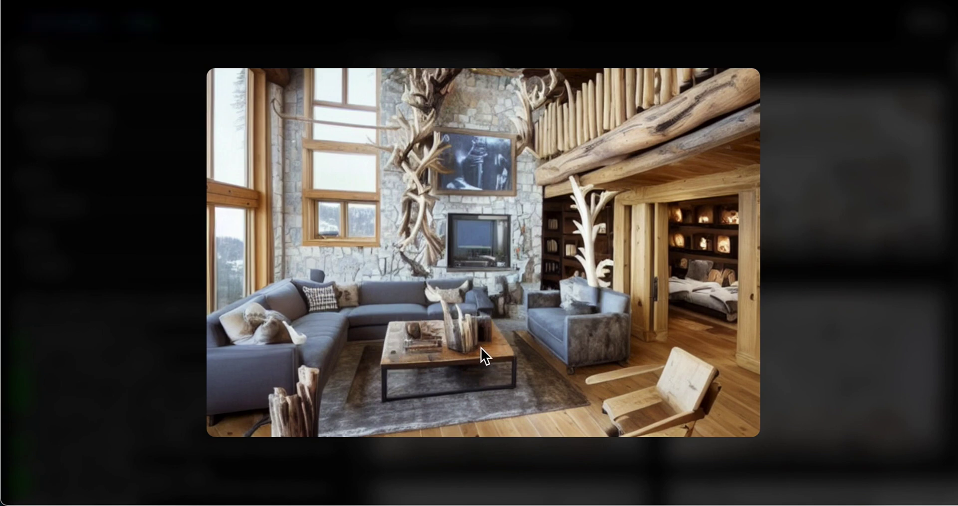
click(102, 142)
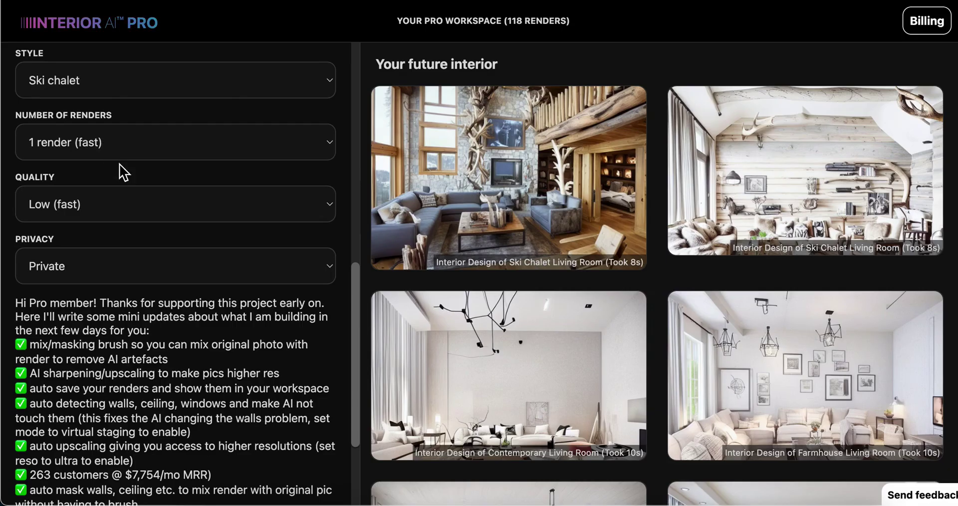
scroll(127, 180, down, 3)
Start another Ski chalet render and view the earlier stone-walled render full size.
click(167, 477)
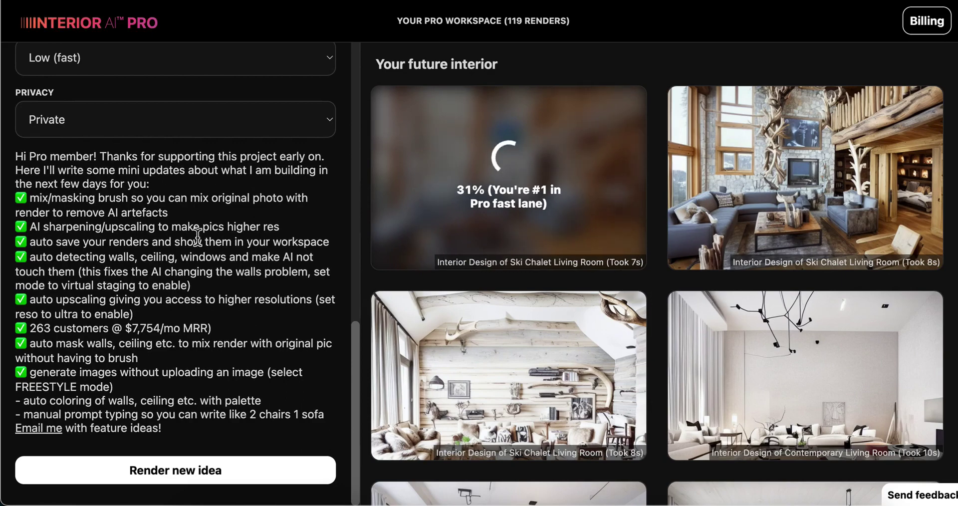
mouse_move(777, 196)
scroll(235, 220, up, 10)
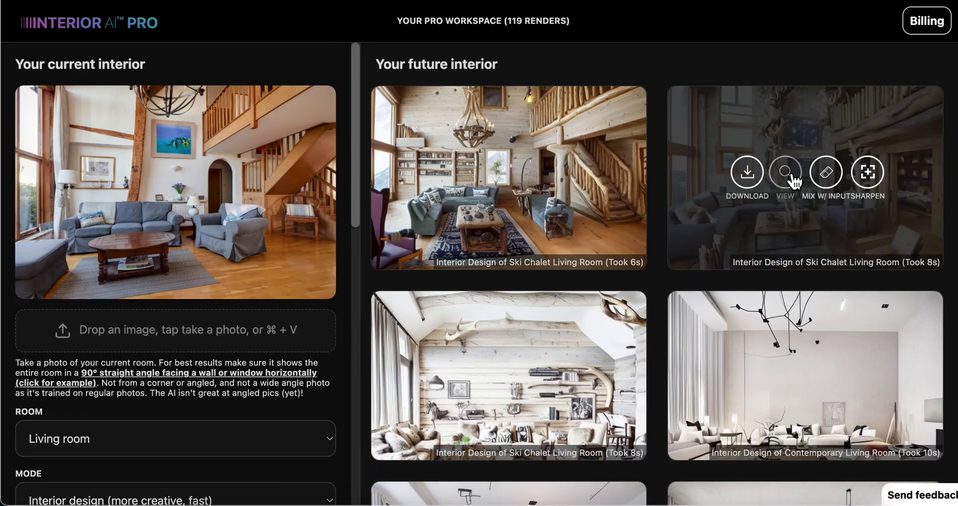
click(788, 173)
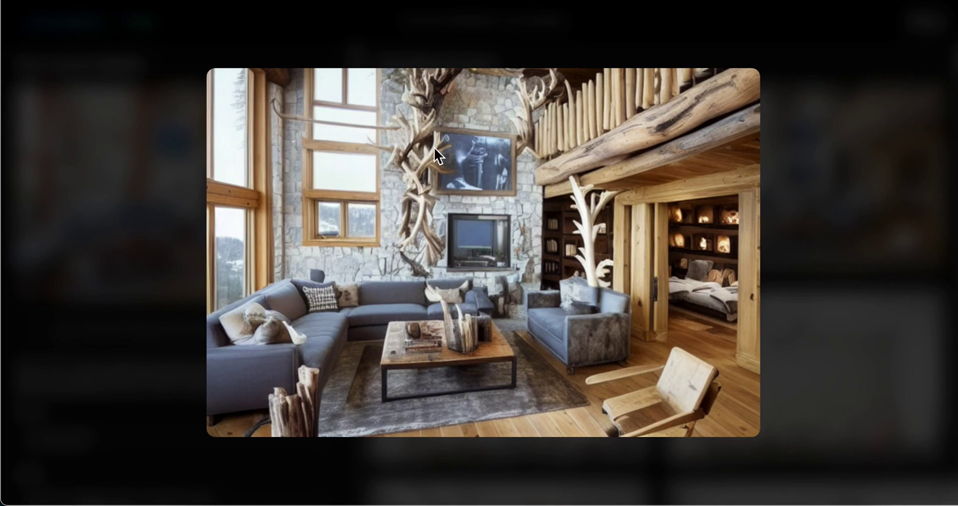
click(152, 151)
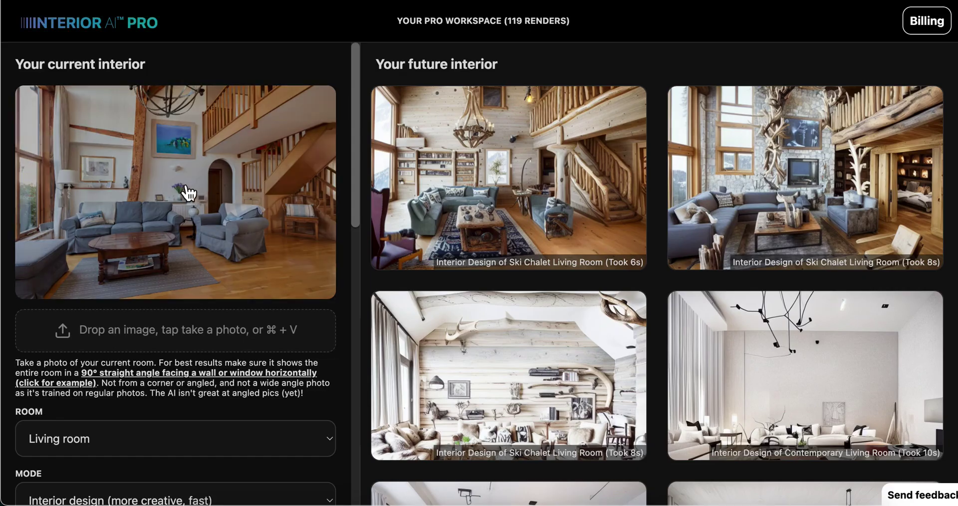
View the newest Ski Chalet render full size, then close it.
click(492, 174)
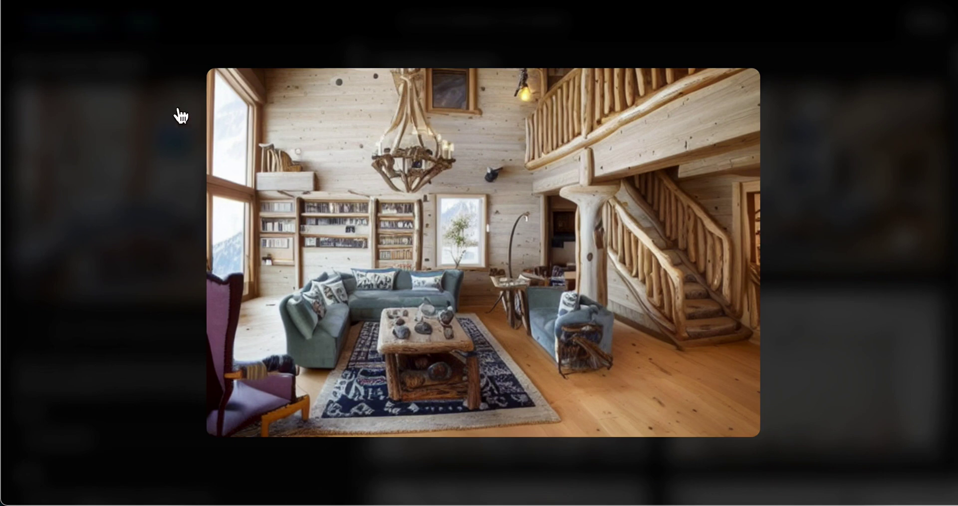
click(133, 127)
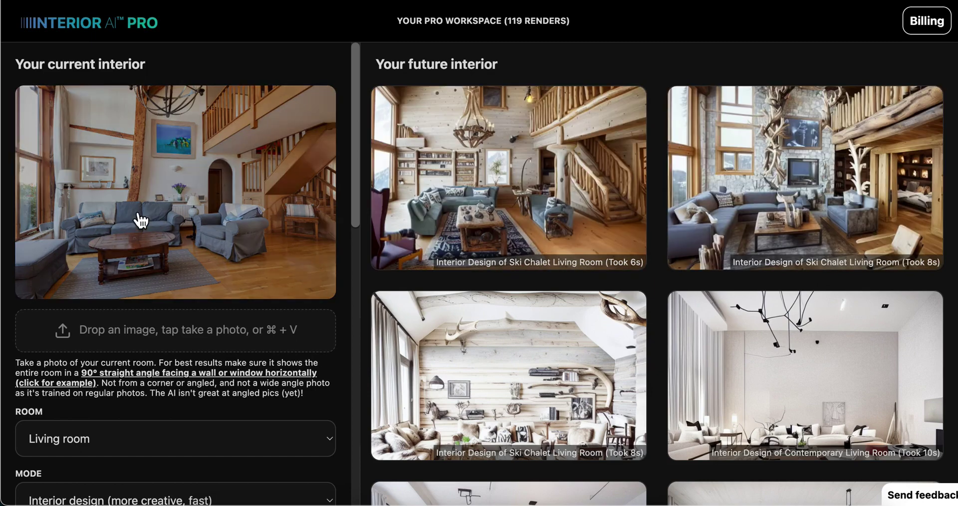
scroll(200, 233, down, 3)
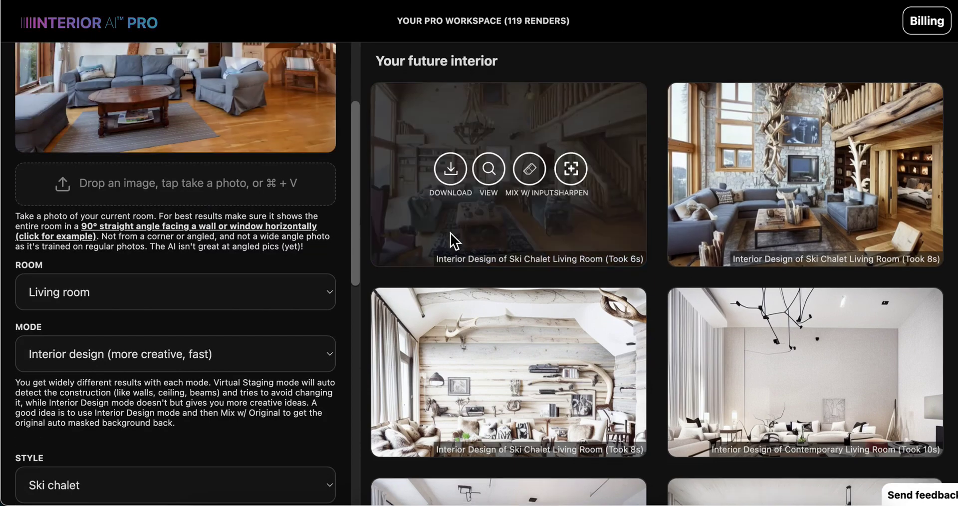
Pick Scandinavian from the Style list and render a new idea of the room.
scroll(450, 233, down, 2)
scroll(189, 216, up, 3)
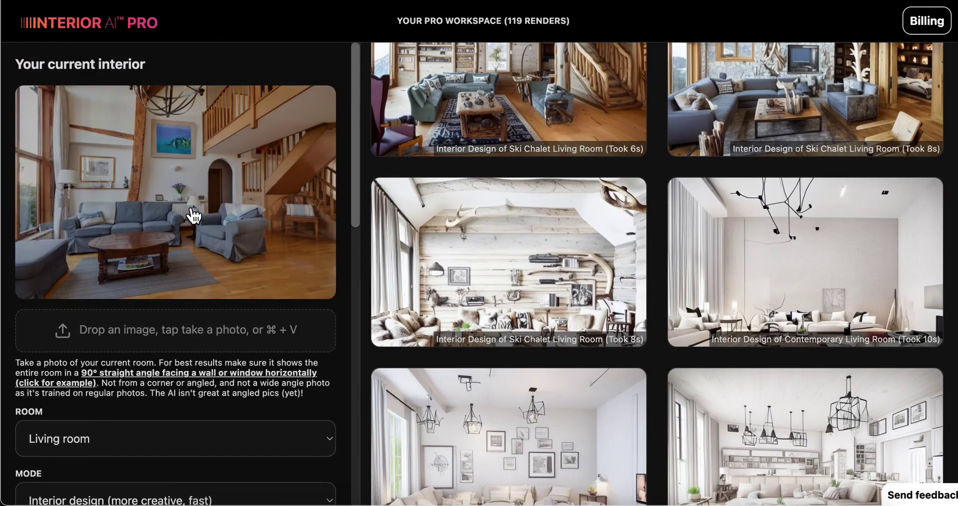
scroll(164, 349, down, 6)
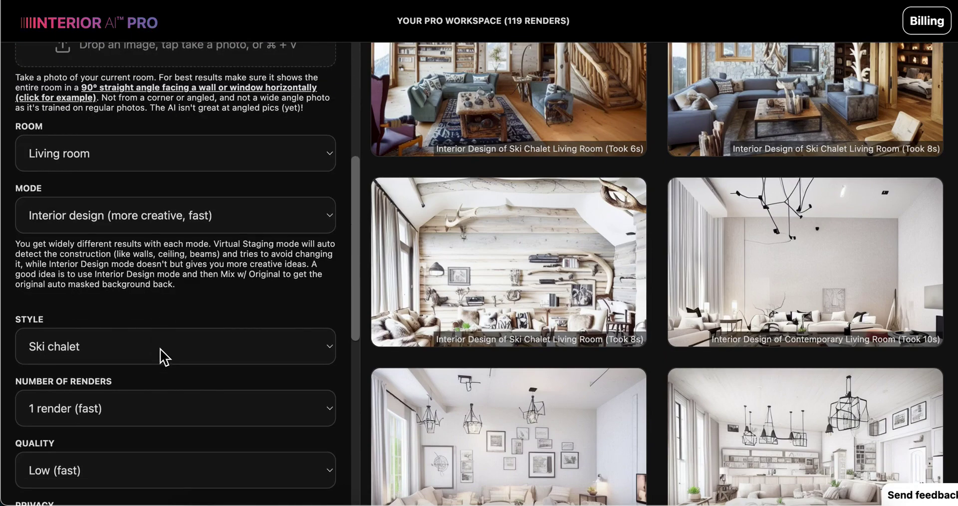
click(161, 352)
scroll(160, 270, down, 3)
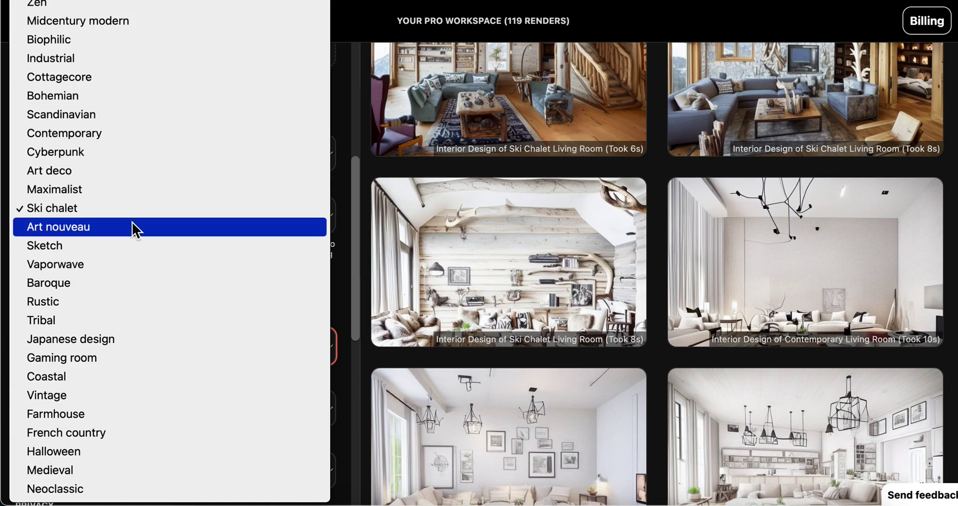
scroll(137, 225, up, 1)
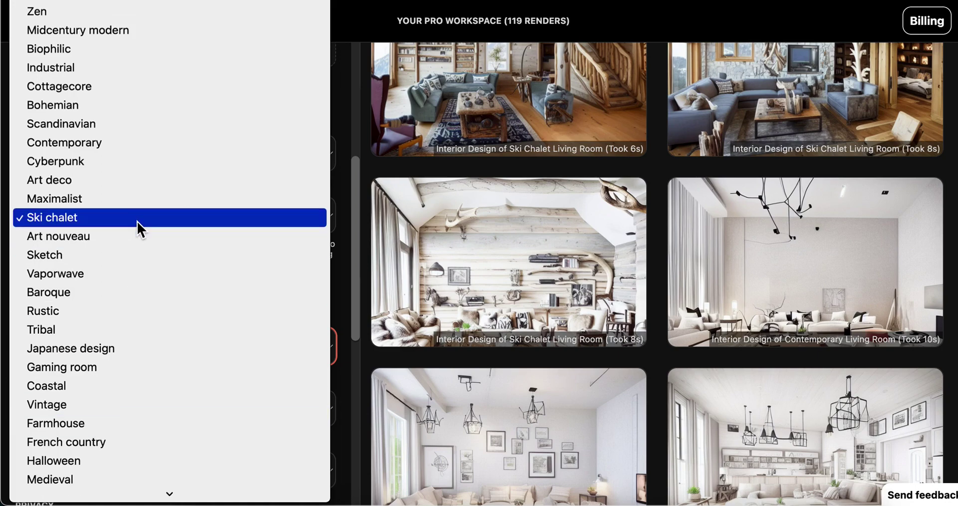
click(128, 125)
scroll(122, 349, down, 5)
scroll(117, 387, down, 2)
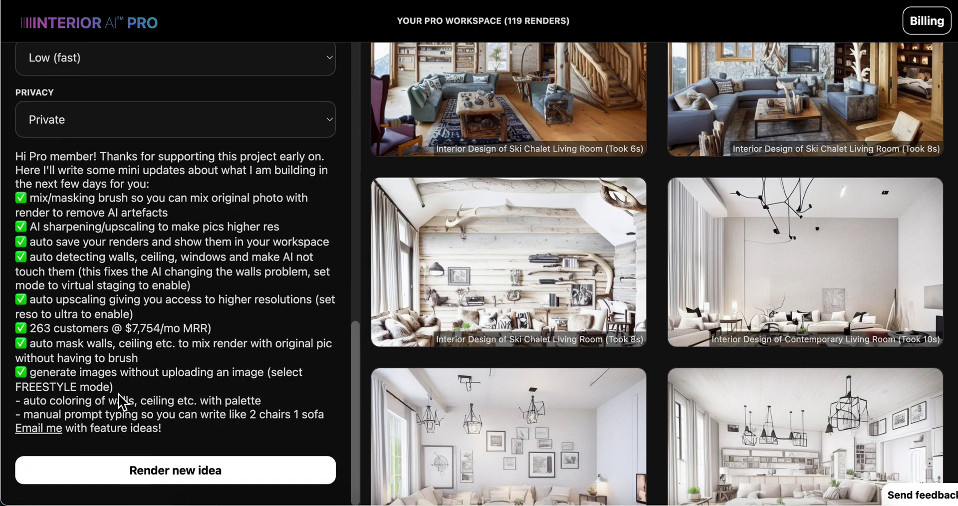
click(150, 474)
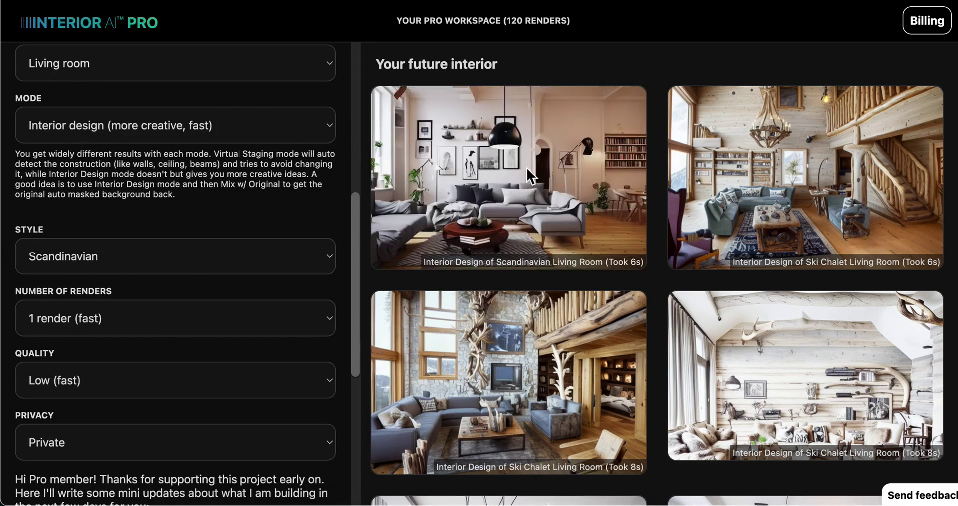
mouse_move(522, 220)
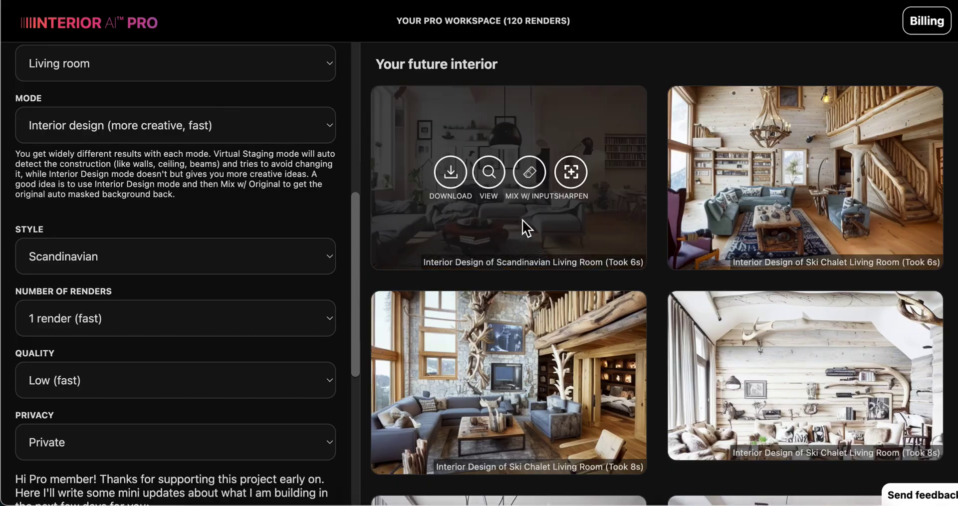
click(491, 169)
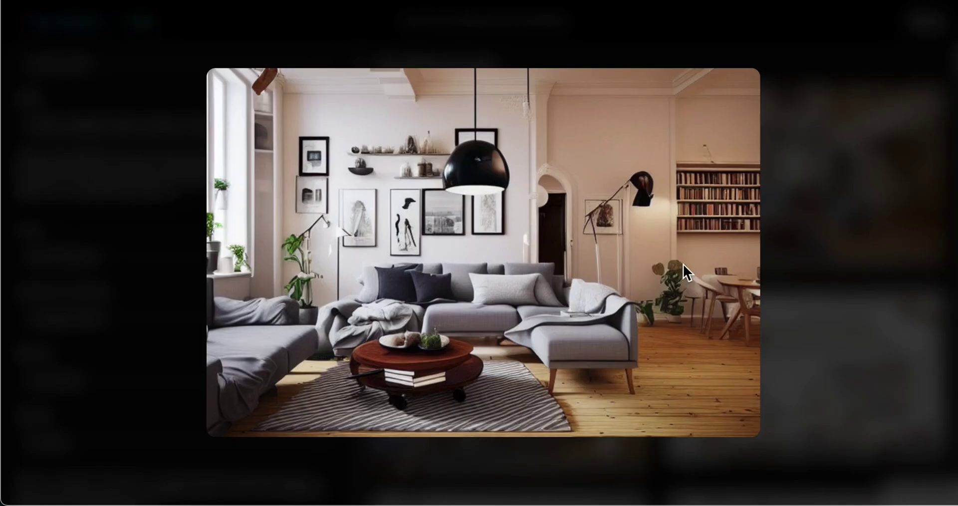
click(151, 166)
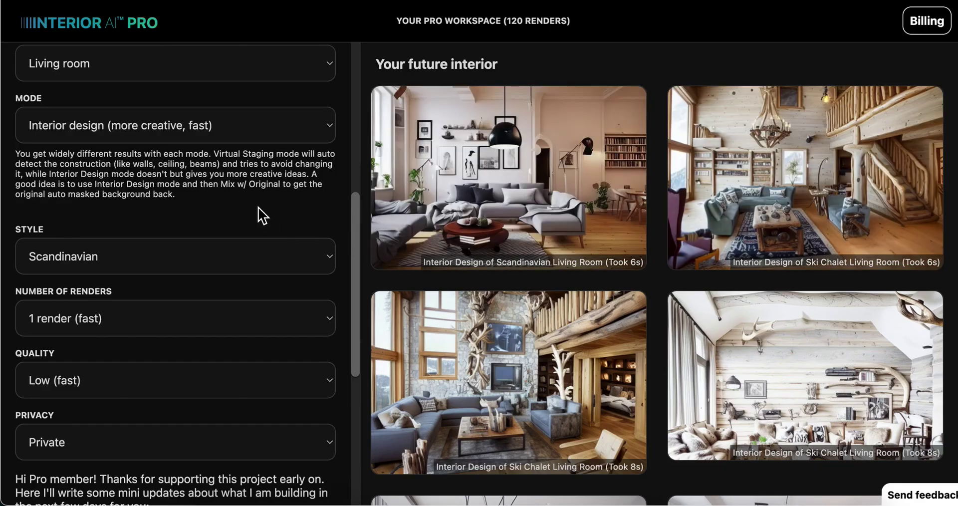
mouse_move(713, 208)
mouse_move(399, 224)
mouse_move(477, 196)
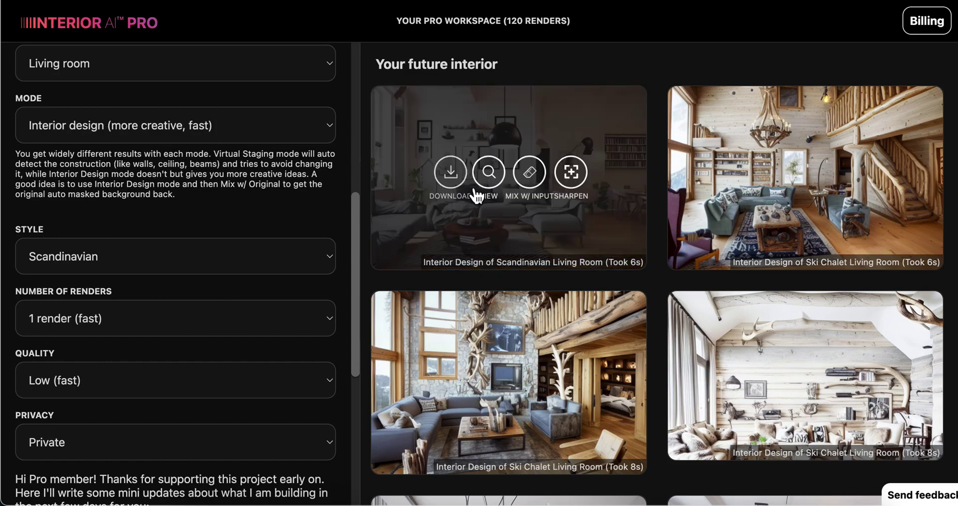
click(487, 175)
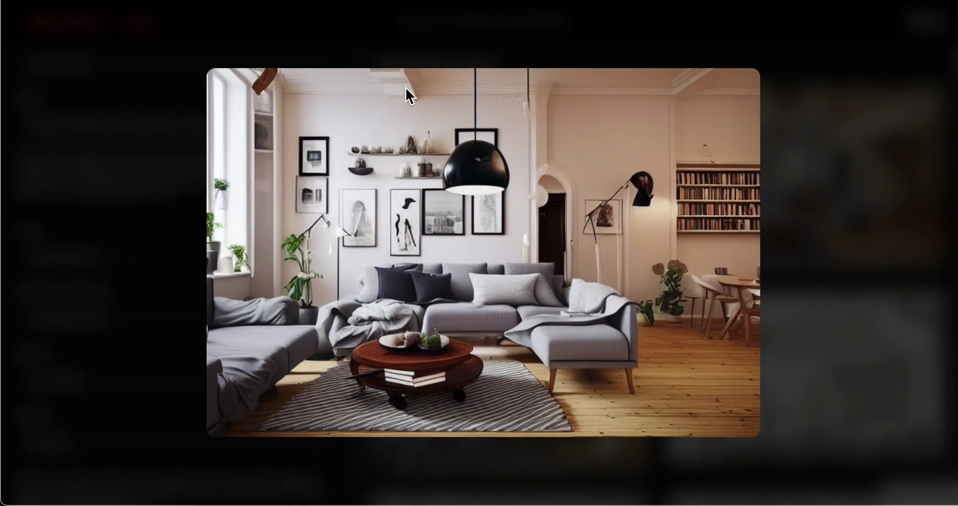
click(160, 155)
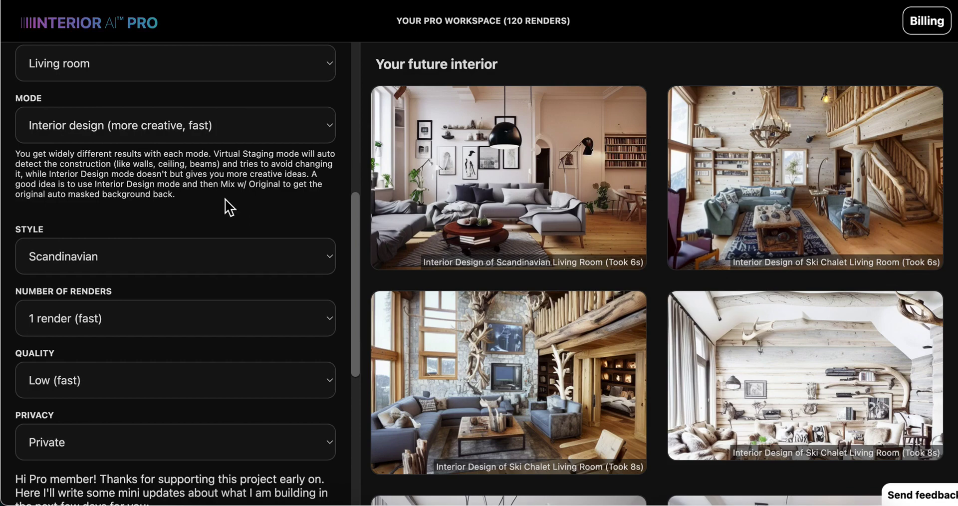
scroll(225, 202, down, 6)
scroll(223, 202, up, 10)
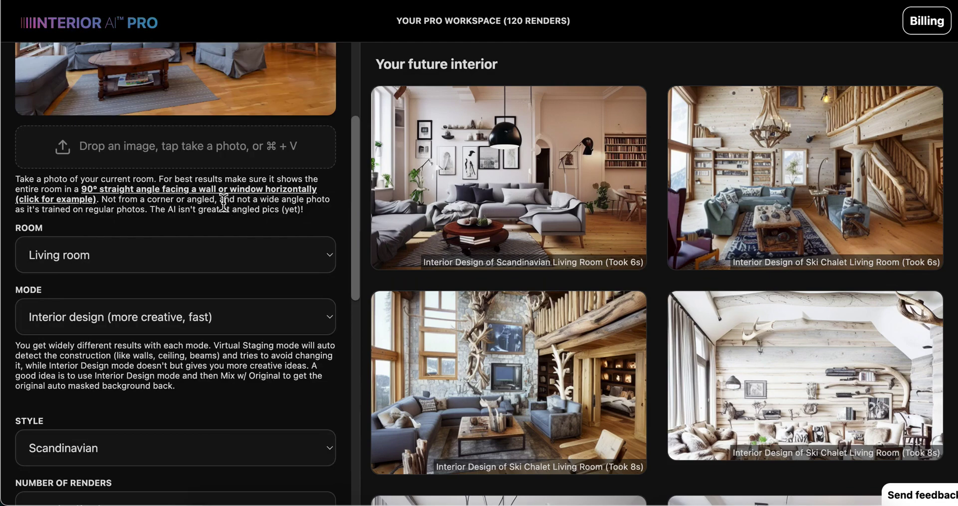
click(259, 280)
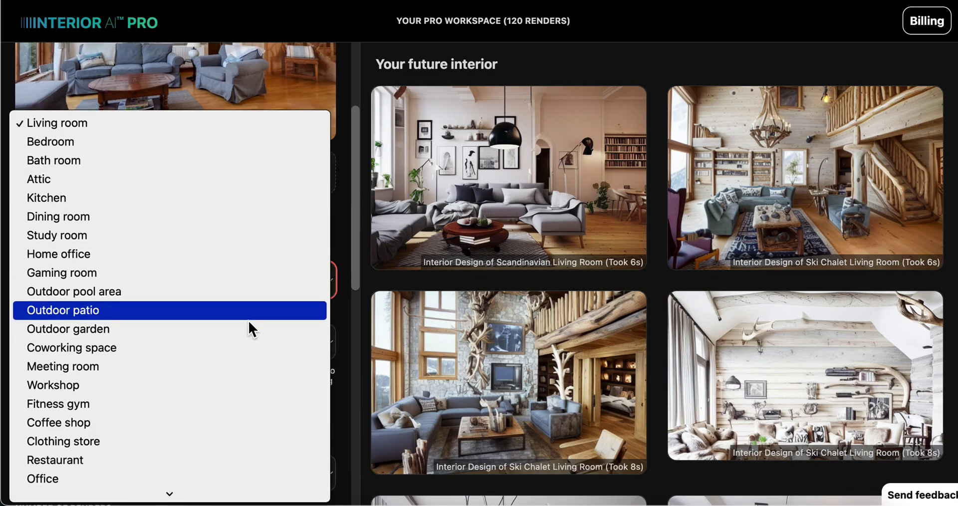
click(278, 82)
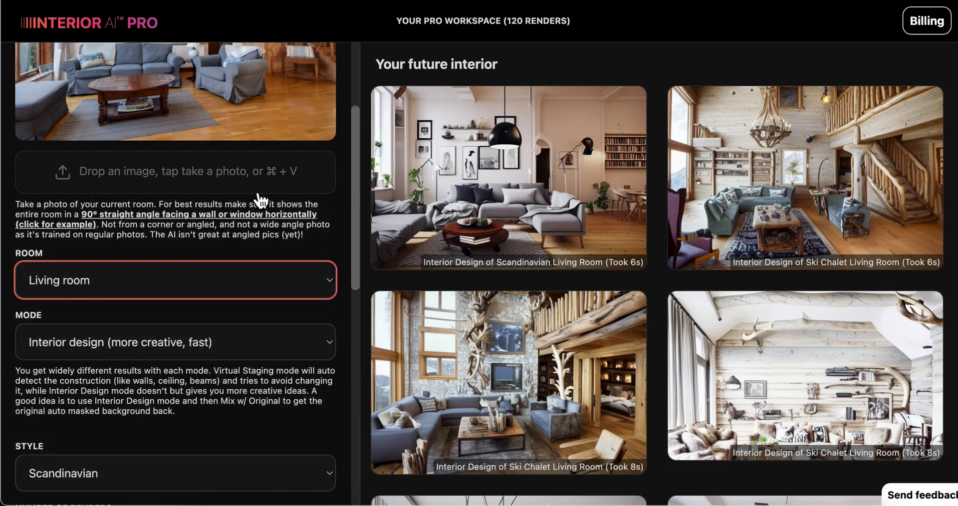